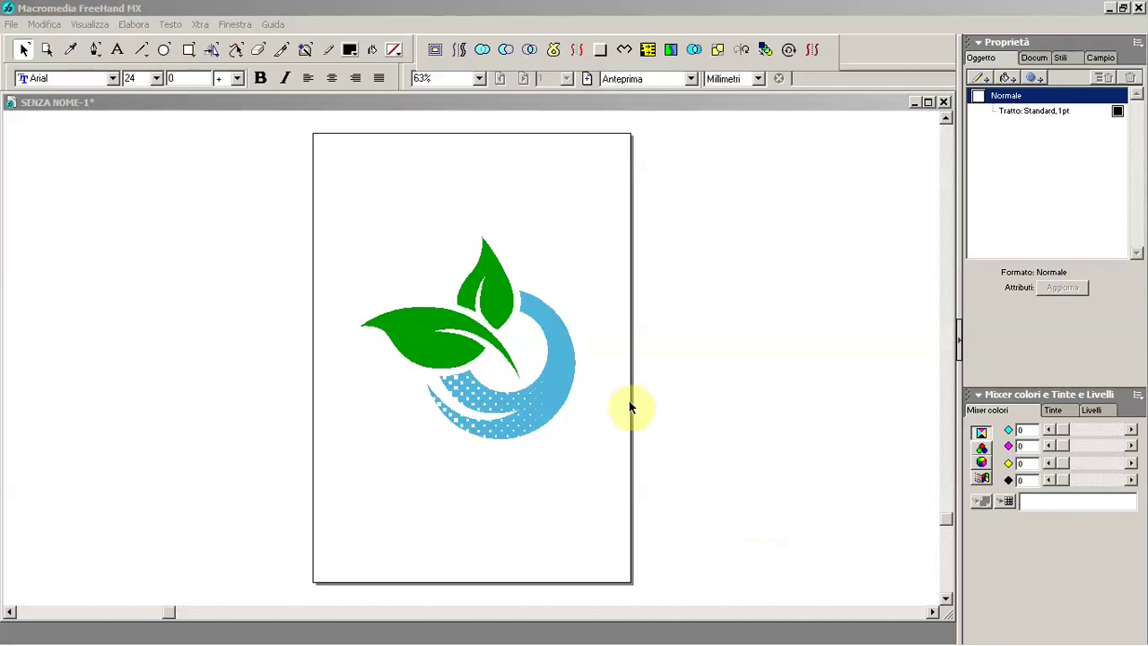
- Move the logo JPEG onto the Sfondo layer and lock it as a dimmed tracing template
{"action": "left_click", "coordinate": [564, 357]}
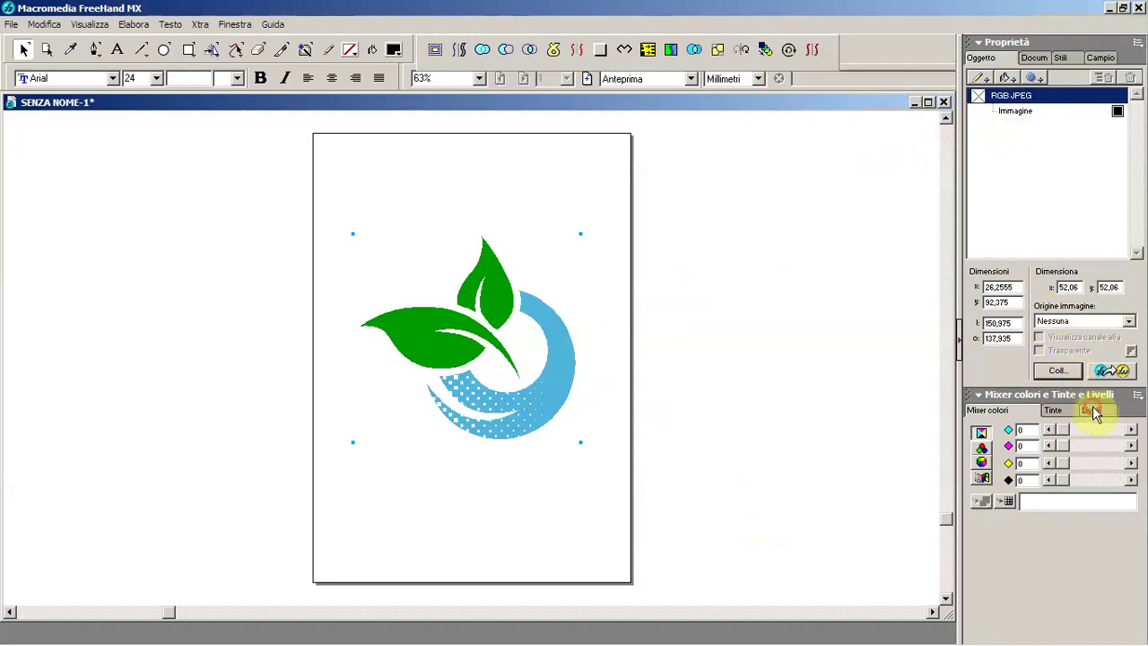
{"action": "left_click", "coordinate": [1091, 410]}
{"action": "left_click", "coordinate": [1022, 468]}
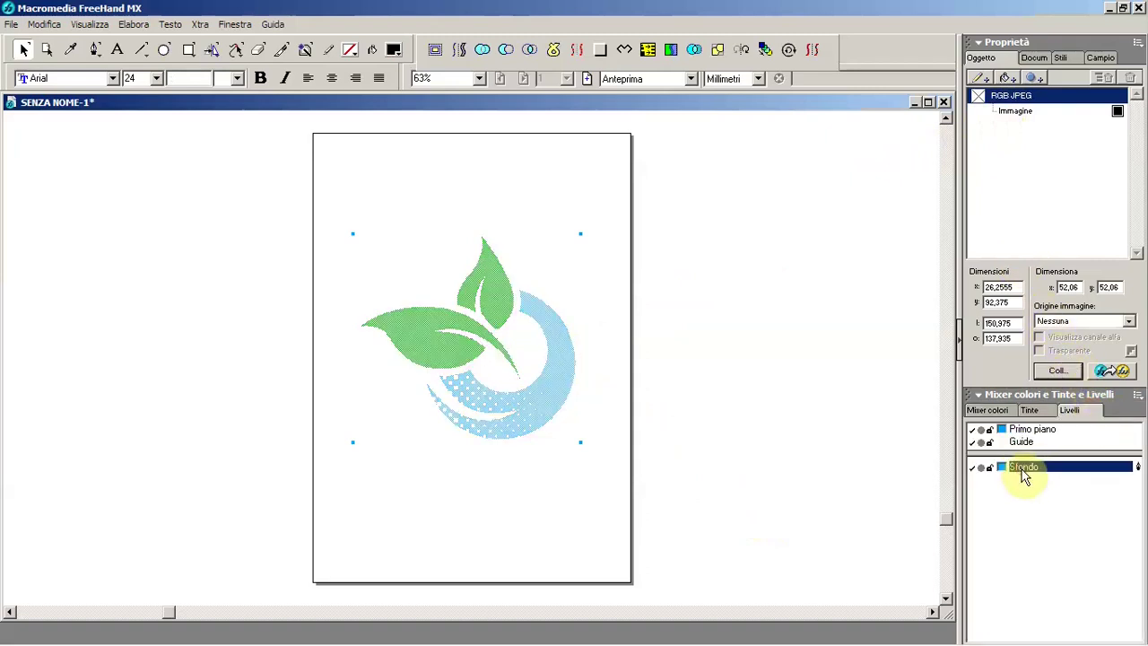
{"action": "left_click", "coordinate": [989, 468]}
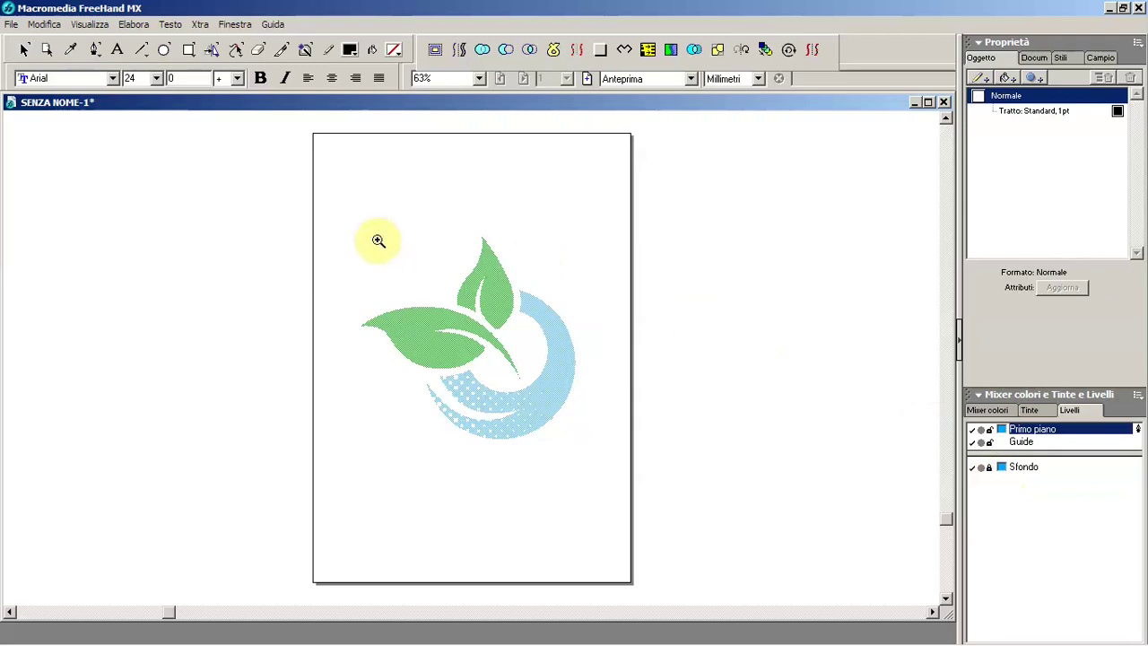
- Zoom in and start a Pen path from the leaf's stem end, curving along its upper edge
{"action": "left_click_drag", "start_coordinate": [356, 226], "coordinate": [599, 452]}
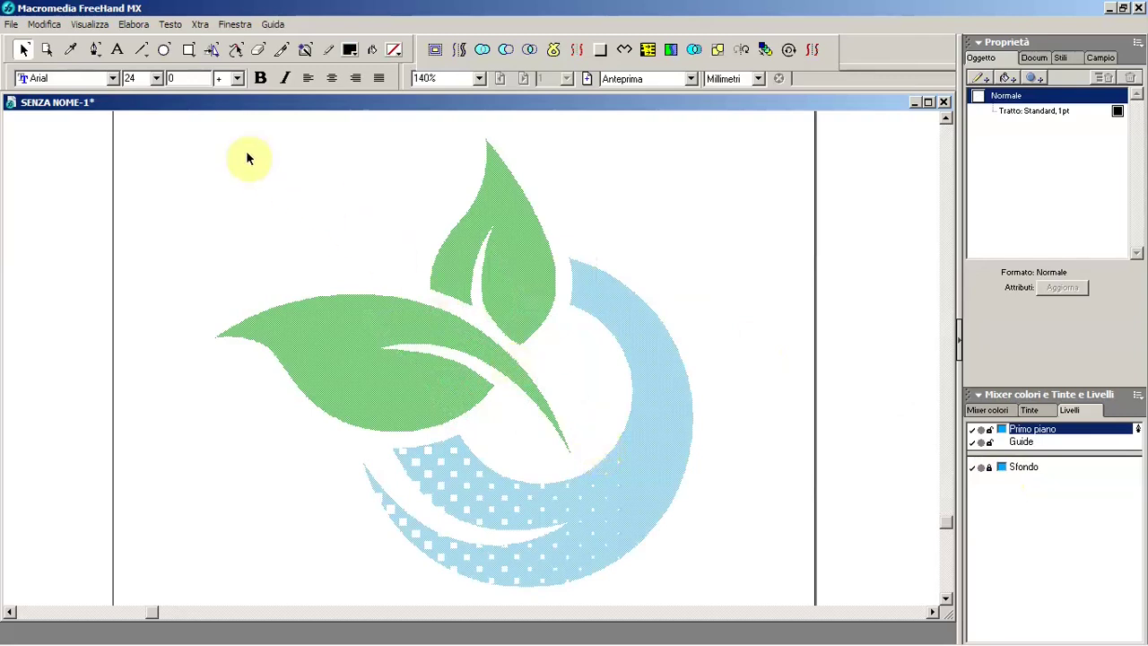
{"action": "left_click", "coordinate": [95, 51]}
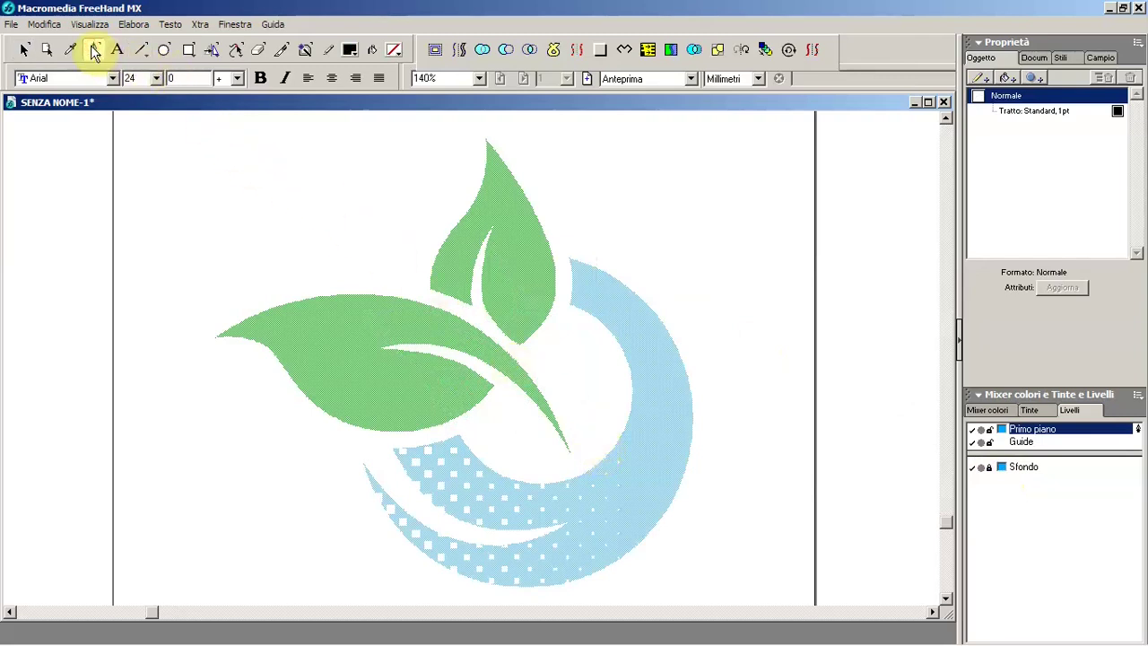
{"action": "left_click", "coordinate": [574, 456]}
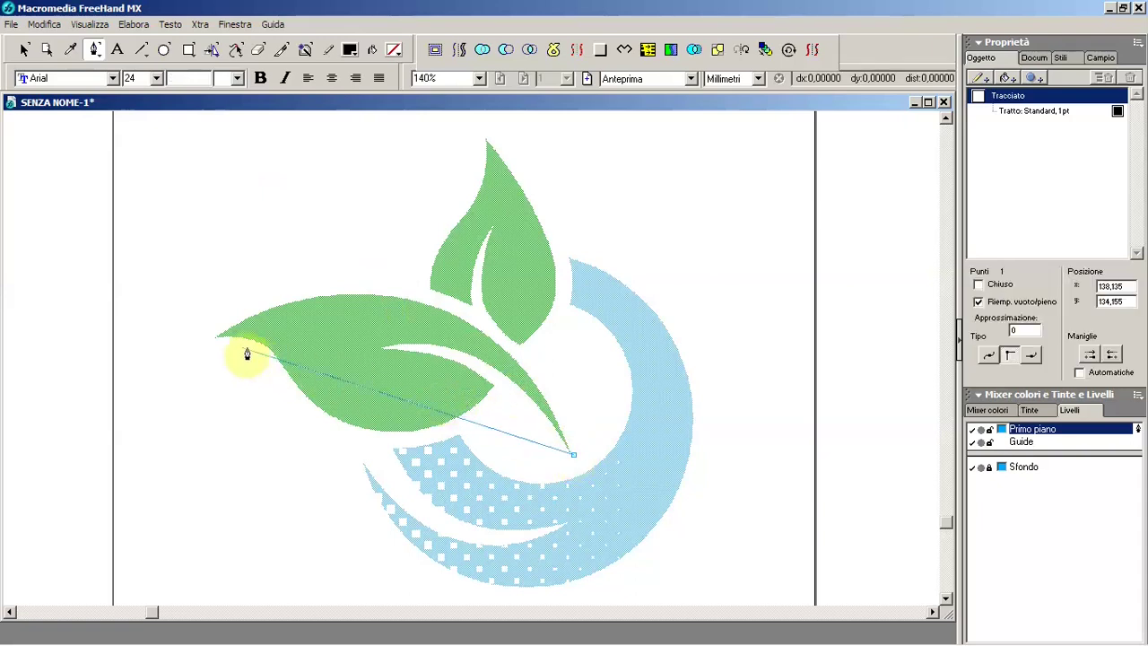
{"action": "left_click", "coordinate": [217, 336]}
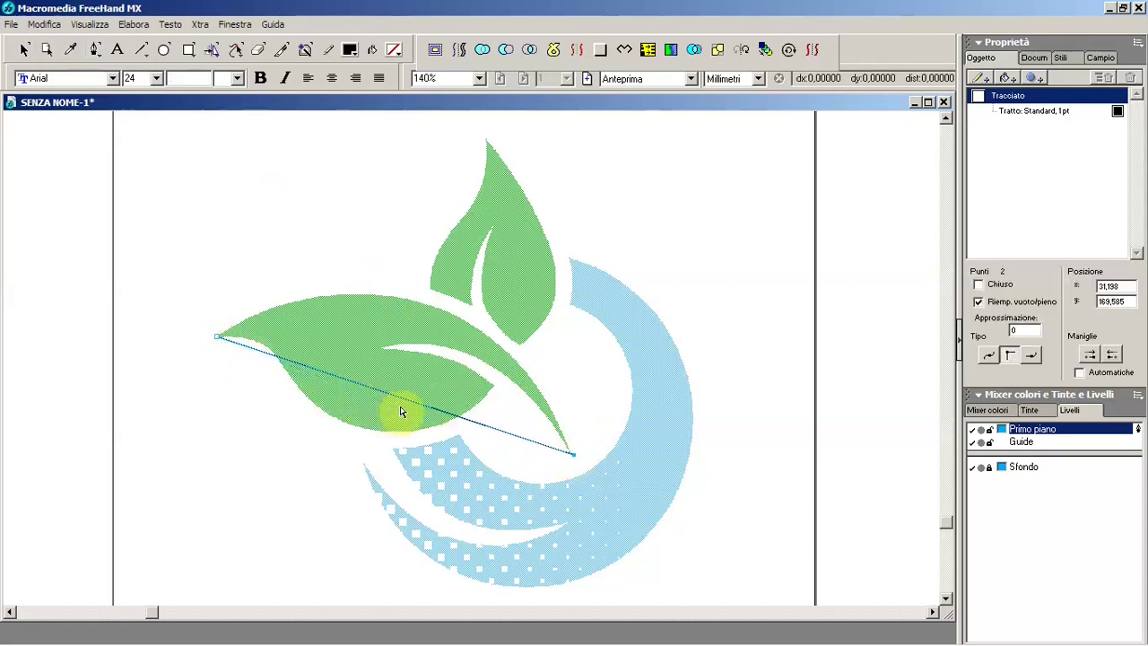
{"action": "left_click_drag", "start_coordinate": [411, 406], "coordinate": [431, 308]}
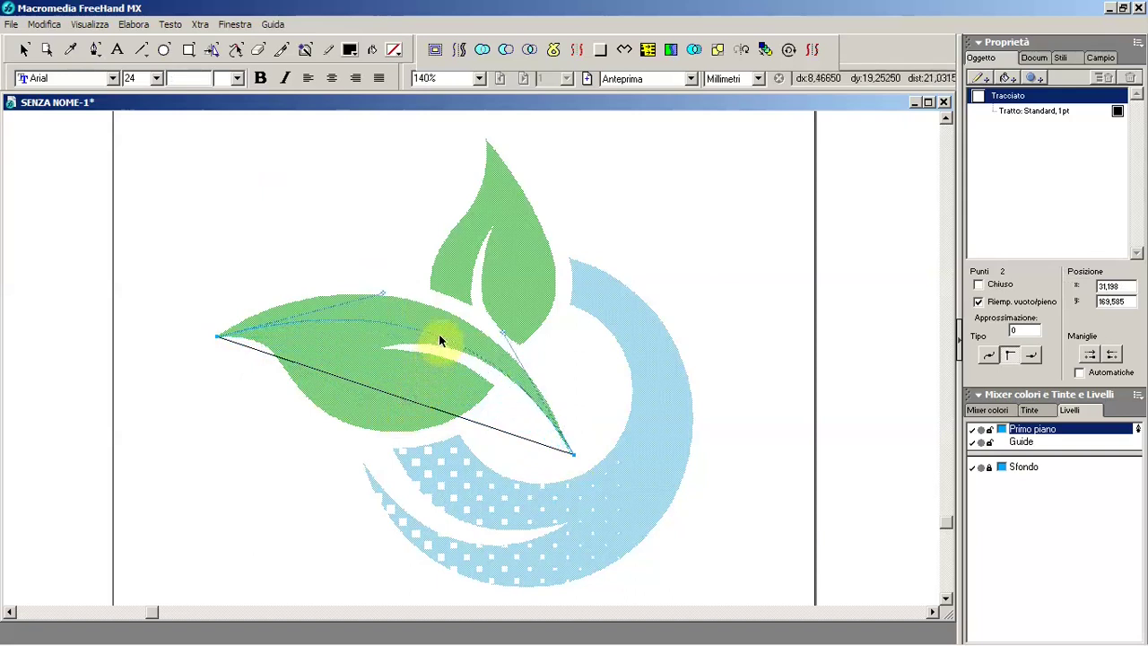
{"action": "left_click_drag", "start_coordinate": [432, 311], "coordinate": [506, 294]}
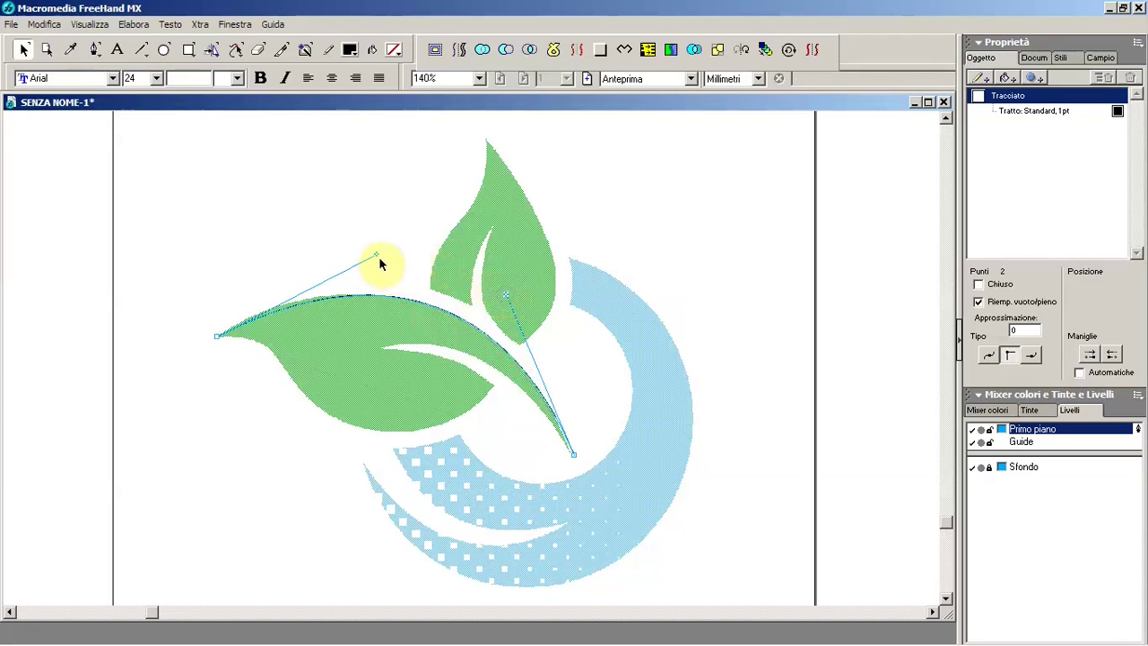
{"action": "mouse_move", "coordinate": [193, 322]}
{"action": "left_mouse_down"}
{"action": "mouse_move", "coordinate": [229, 354]}
{"action": "mouse_move", "coordinate": [299, 384]}
{"action": "left_mouse_up"}
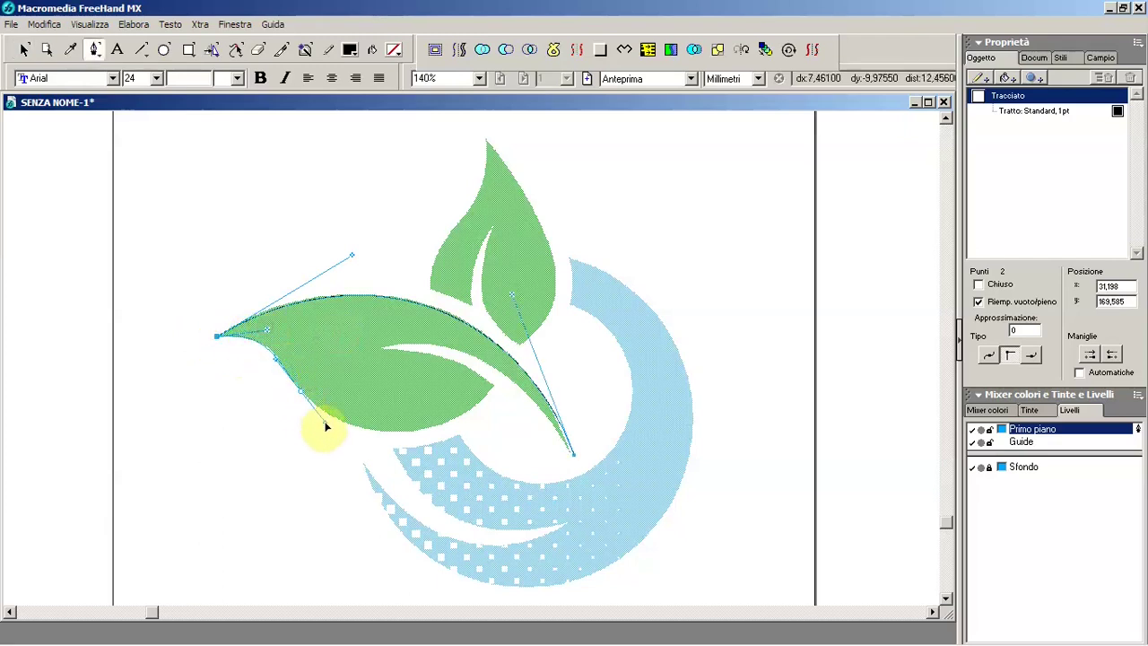
- Trace the left leaf's notch and lower edge, closing the path at the stem end
{"action": "left_click", "coordinate": [487, 395]}
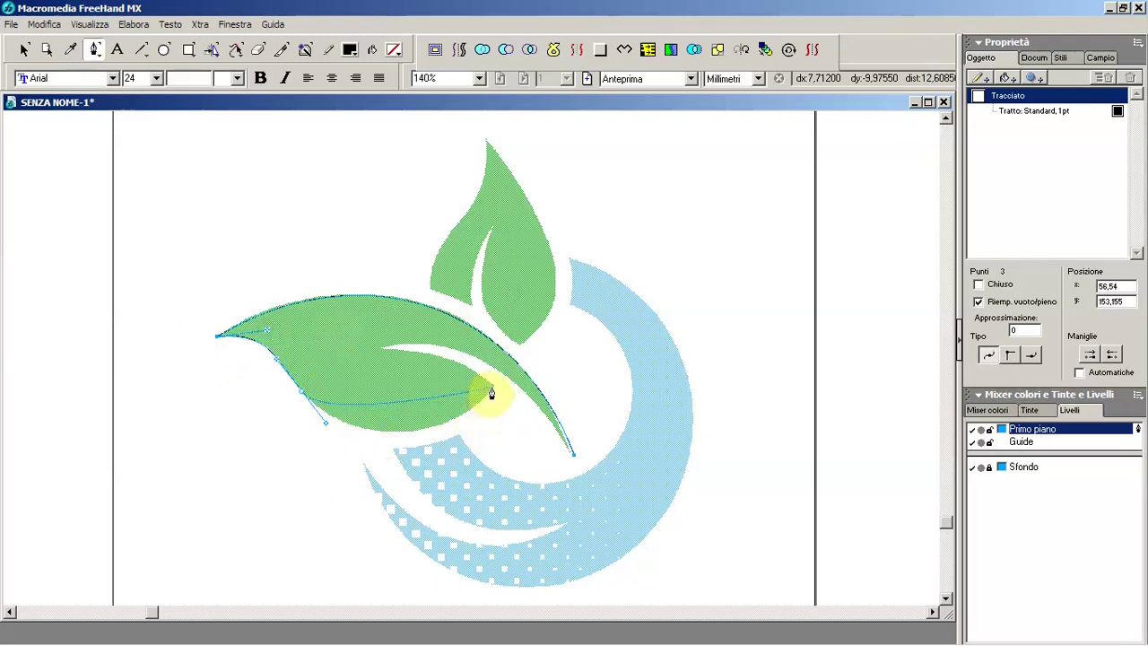
{"action": "left_click_drag", "start_coordinate": [491, 393], "coordinate": [567, 308]}
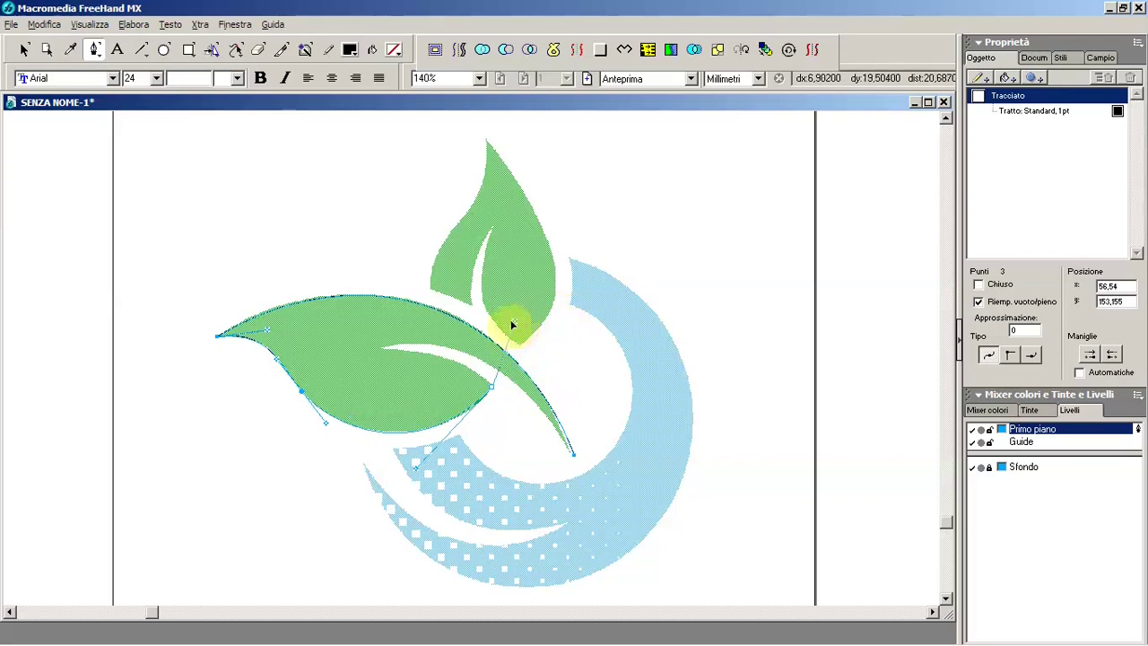
{"action": "mouse_move", "coordinate": [465, 357]}
{"action": "left_mouse_down"}
{"action": "mouse_move", "coordinate": [362, 358]}
{"action": "mouse_move", "coordinate": [451, 324]}
{"action": "left_mouse_up"}
{"action": "left_click", "coordinate": [566, 446]}
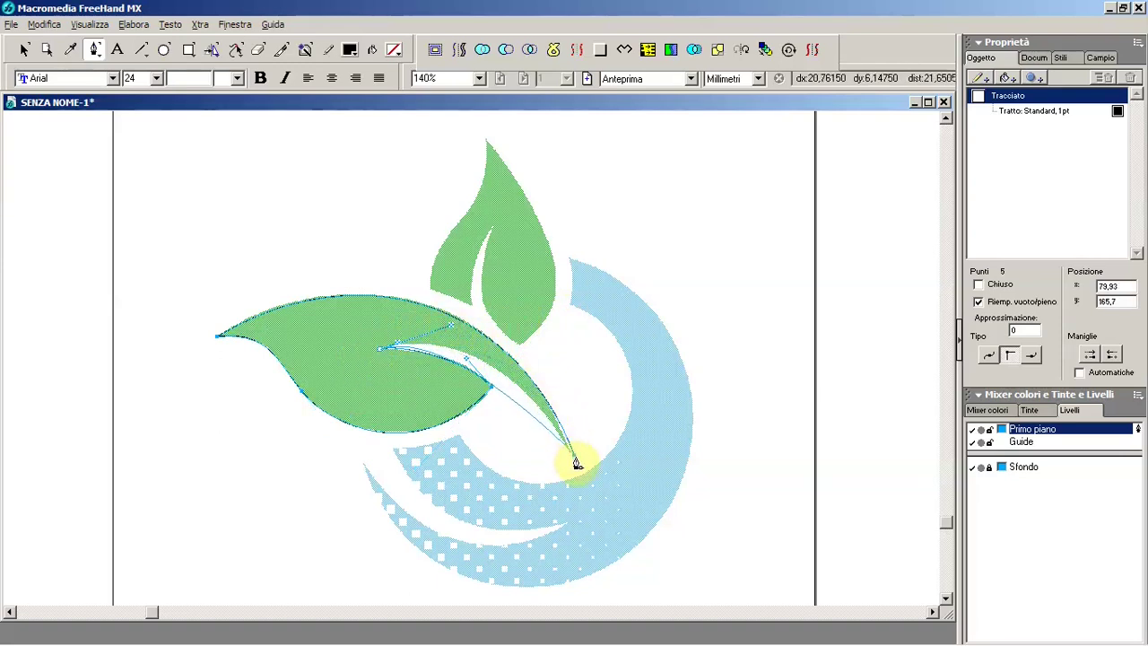
{"action": "left_click", "coordinate": [574, 455]}
{"action": "left_click_drag", "start_coordinate": [544, 429], "coordinate": [516, 391]}
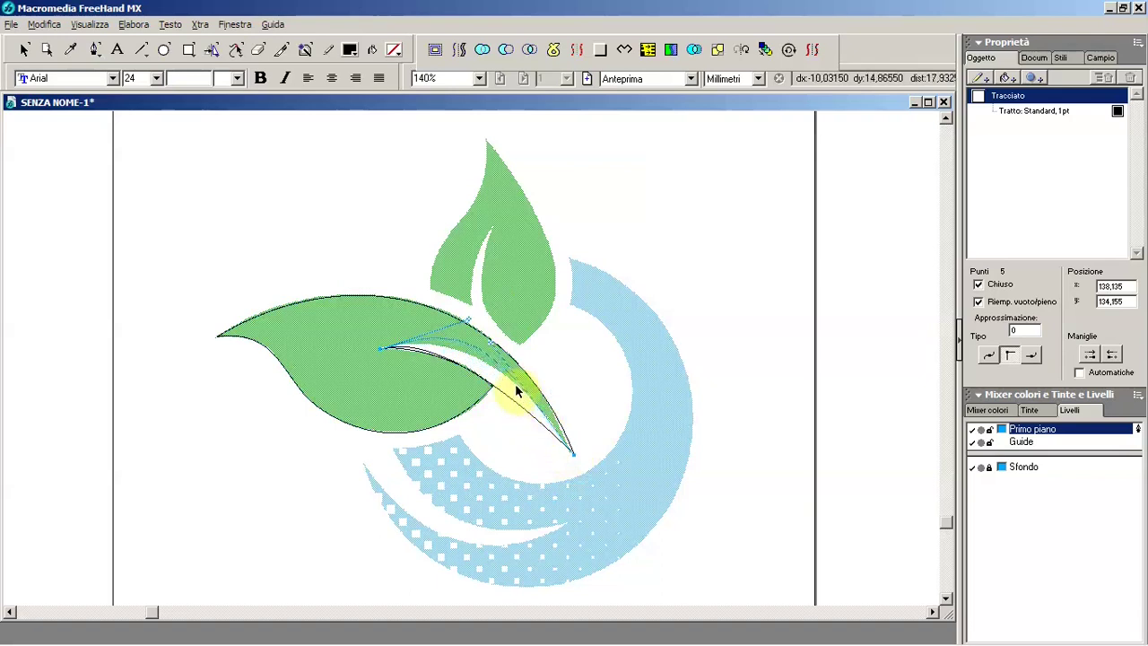
{"action": "left_click", "coordinate": [558, 360]}
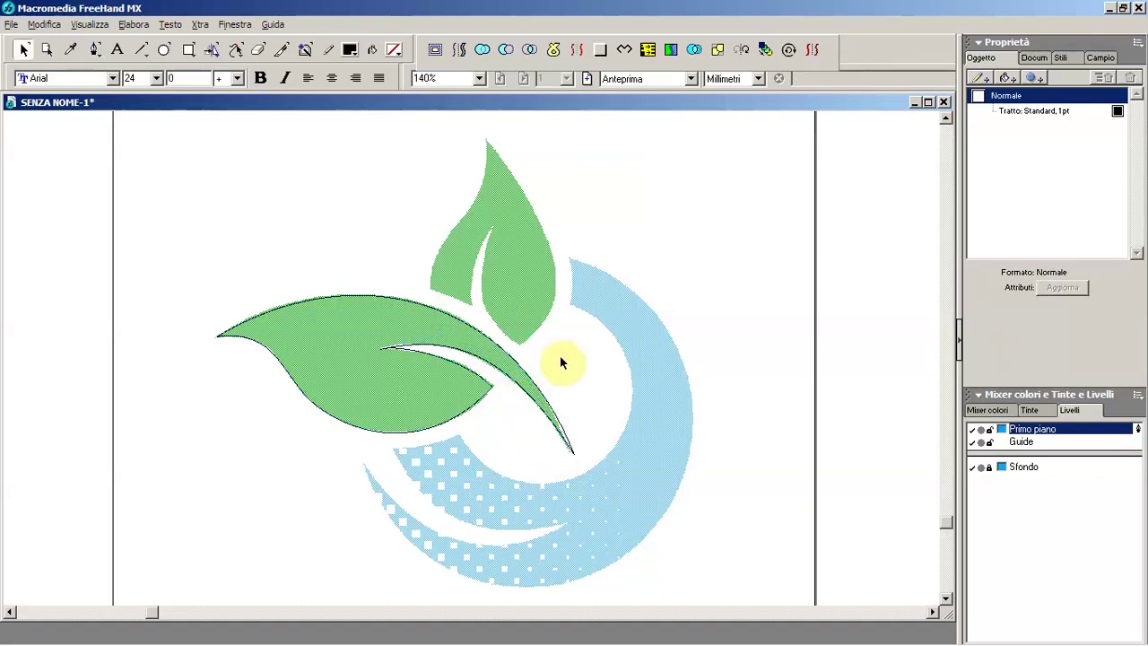
- At 200% zoom, start a Pen path at the upright leaf's base, tracing the notch to its bottom tip
{"action": "left_click", "coordinate": [501, 236], "text": "ctrl+space"}
{"action": "key", "text": "p"}
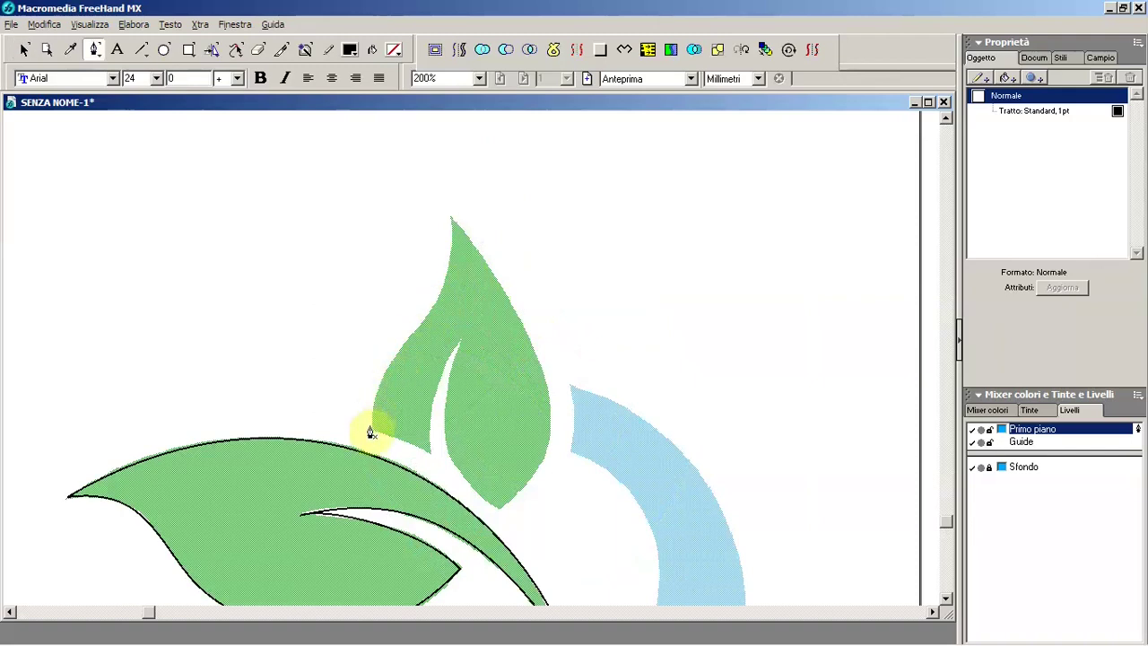
{"action": "left_click", "coordinate": [369, 427]}
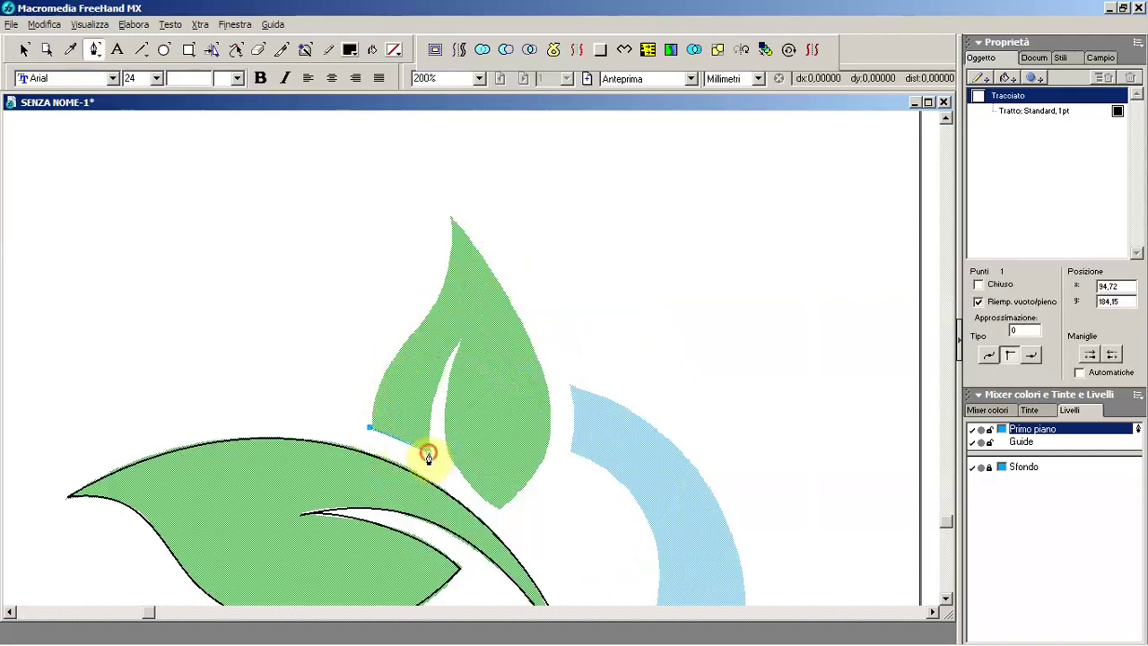
{"action": "left_click_drag", "start_coordinate": [428, 452], "coordinate": [425, 392]}
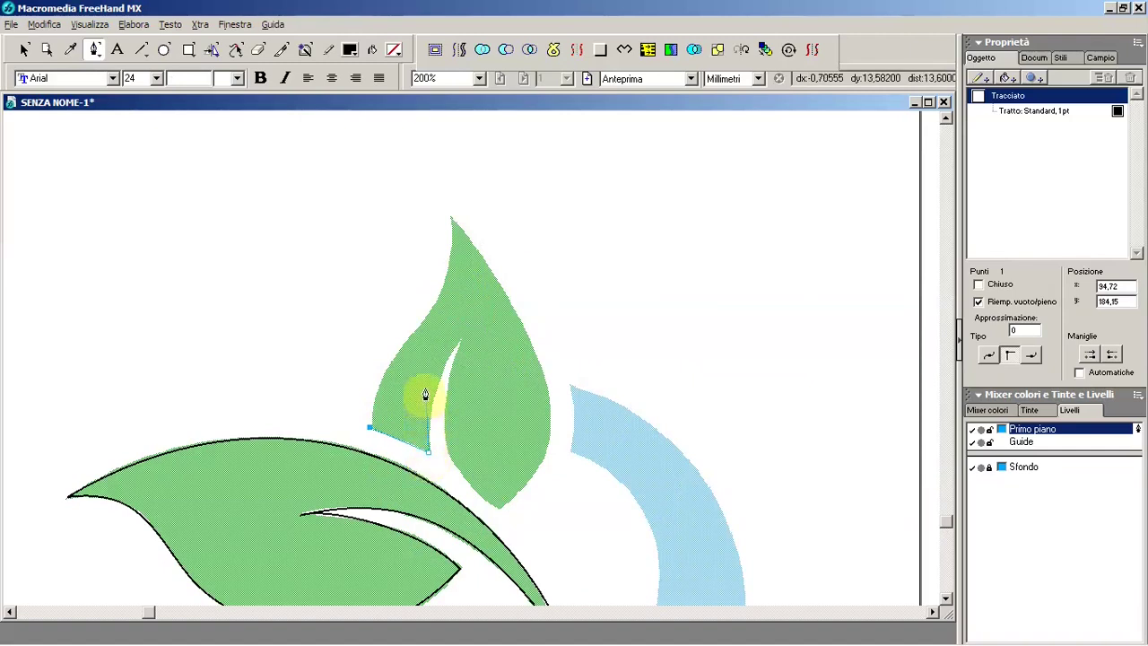
{"action": "left_click_drag", "start_coordinate": [465, 339], "coordinate": [491, 309]}
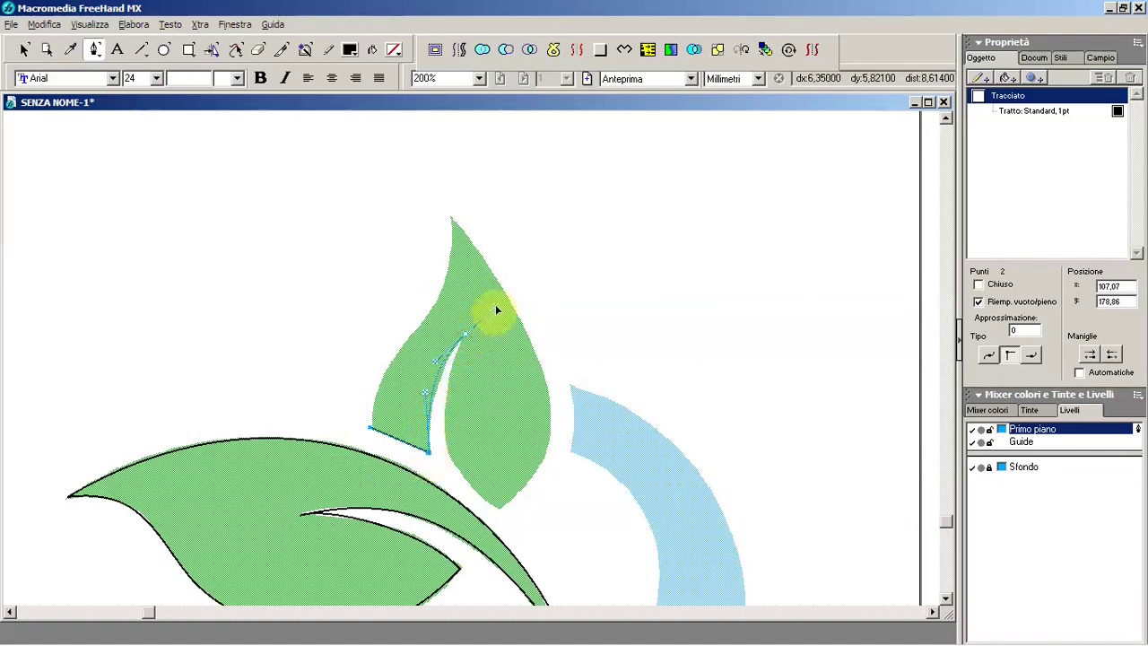
{"action": "left_click_drag", "start_coordinate": [490, 314], "coordinate": [443, 377]}
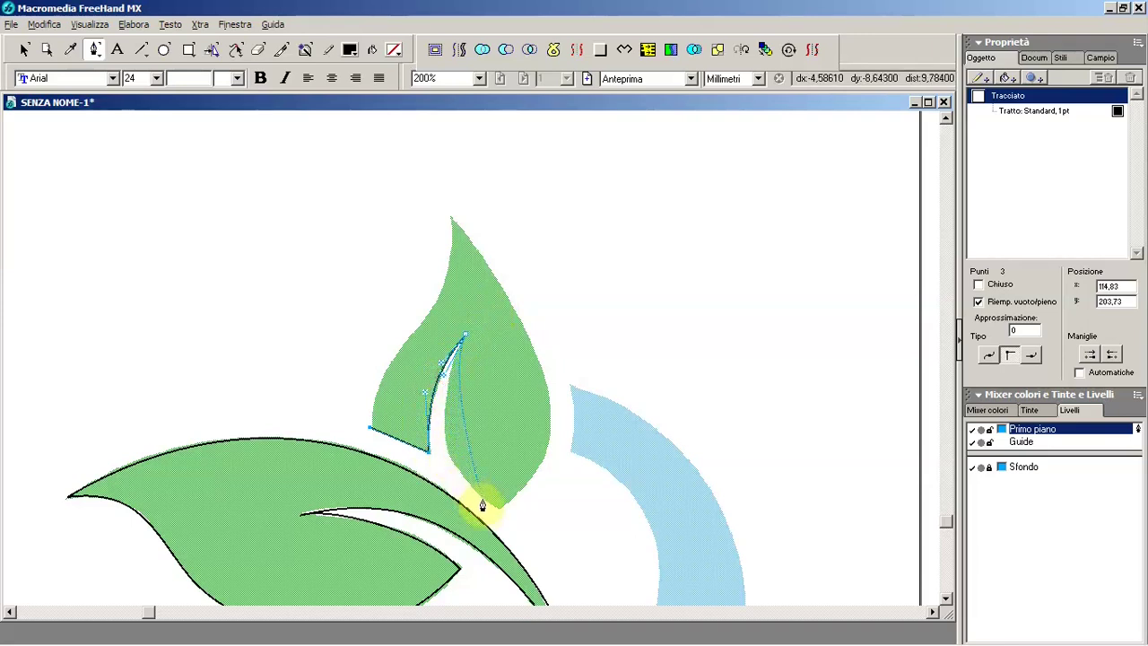
{"action": "left_click_drag", "start_coordinate": [496, 512], "coordinate": [572, 529]}
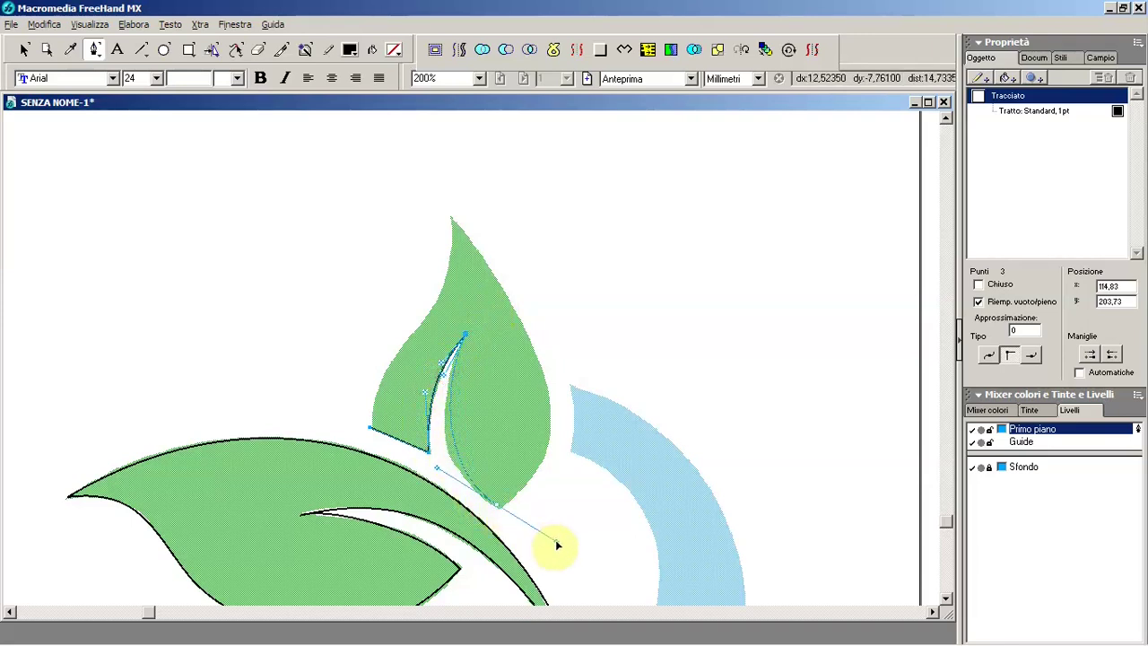
{"action": "left_click_drag", "start_coordinate": [573, 529], "coordinate": [542, 481]}
- Trace the right edge to a sharp top tip, then down the left edge, closing the path
{"action": "left_click_drag", "start_coordinate": [531, 350], "coordinate": [500, 279]}
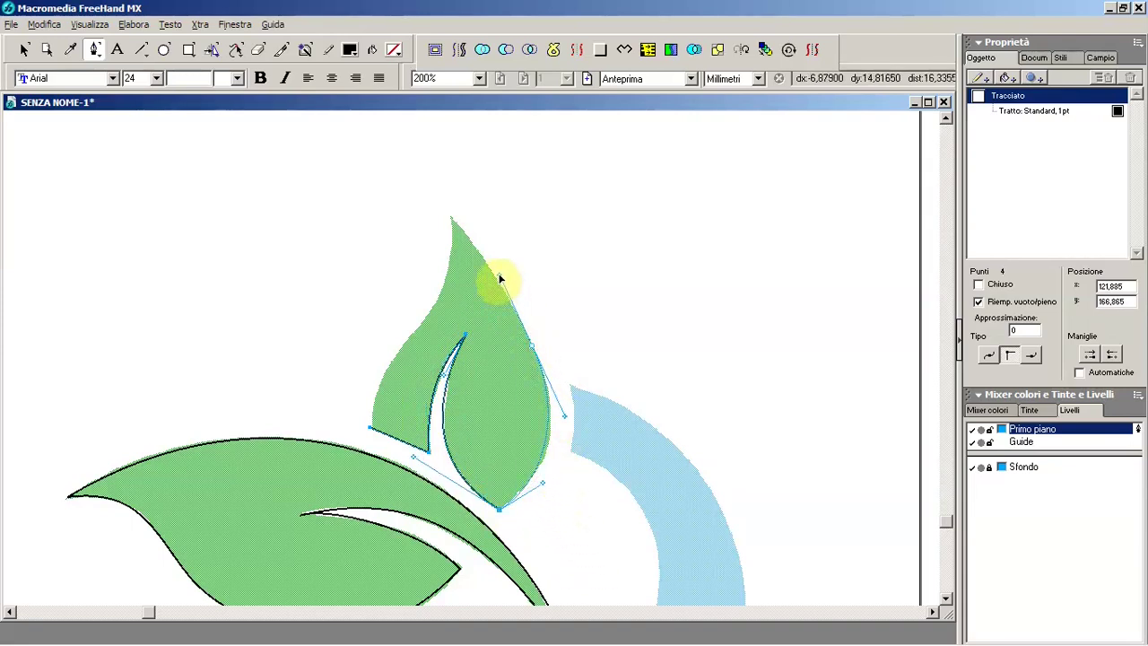
{"action": "left_click", "coordinate": [453, 224]}
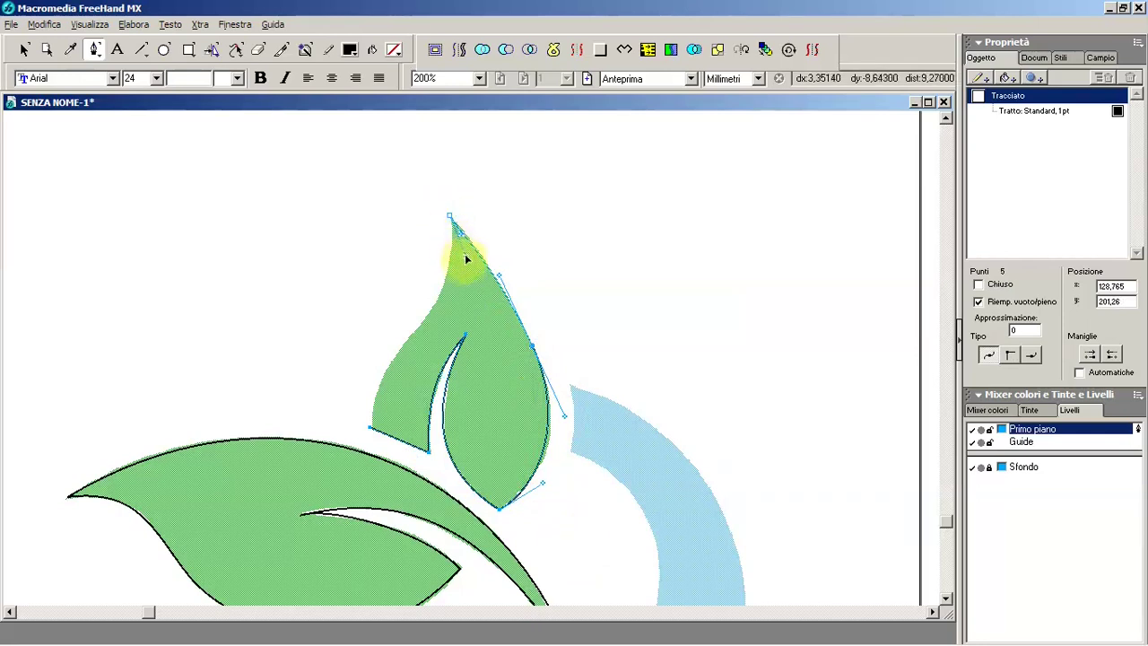
{"action": "left_click", "coordinate": [461, 266]}
{"action": "left_click_drag", "start_coordinate": [415, 332], "coordinate": [389, 365]}
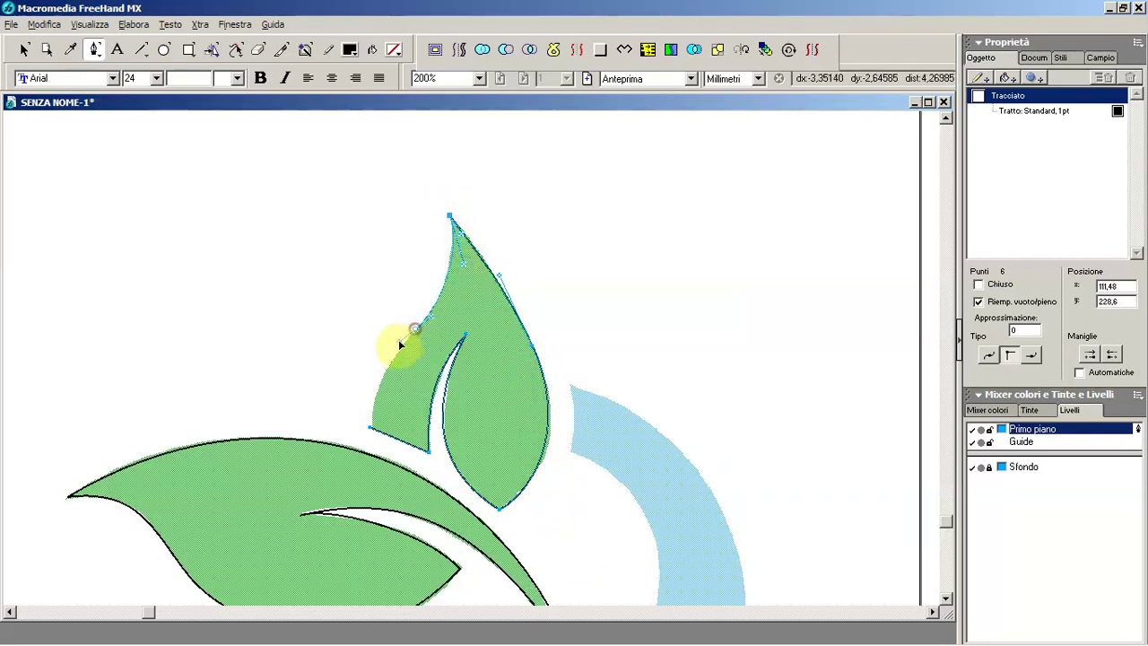
{"action": "left_click", "coordinate": [378, 427]}
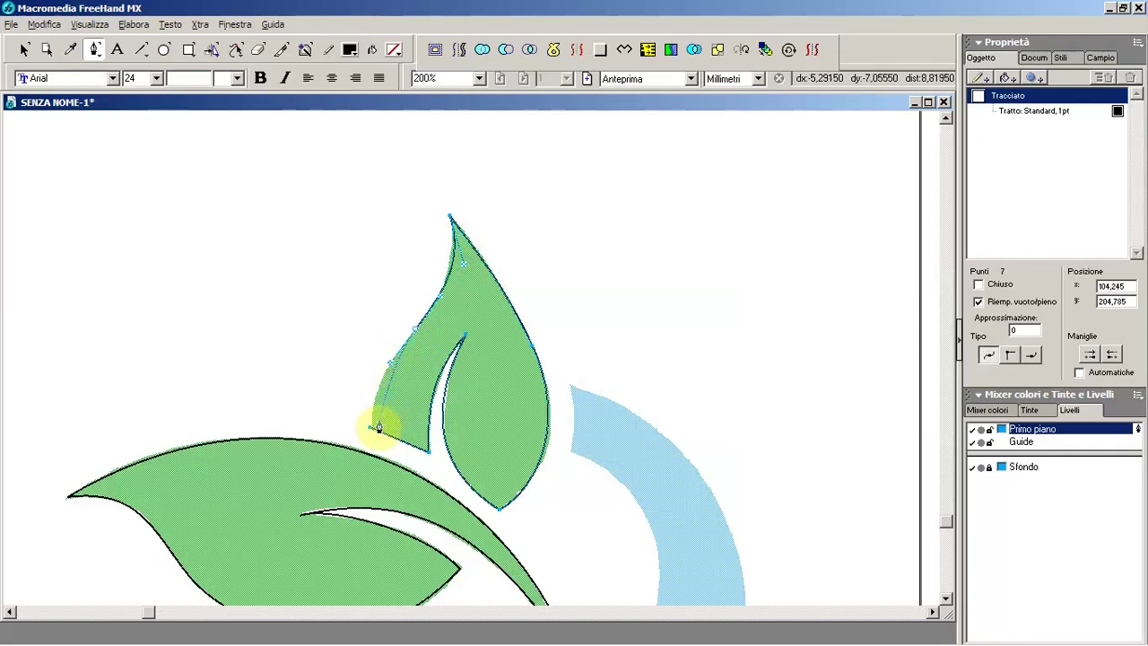
{"action": "left_click", "coordinate": [372, 432]}
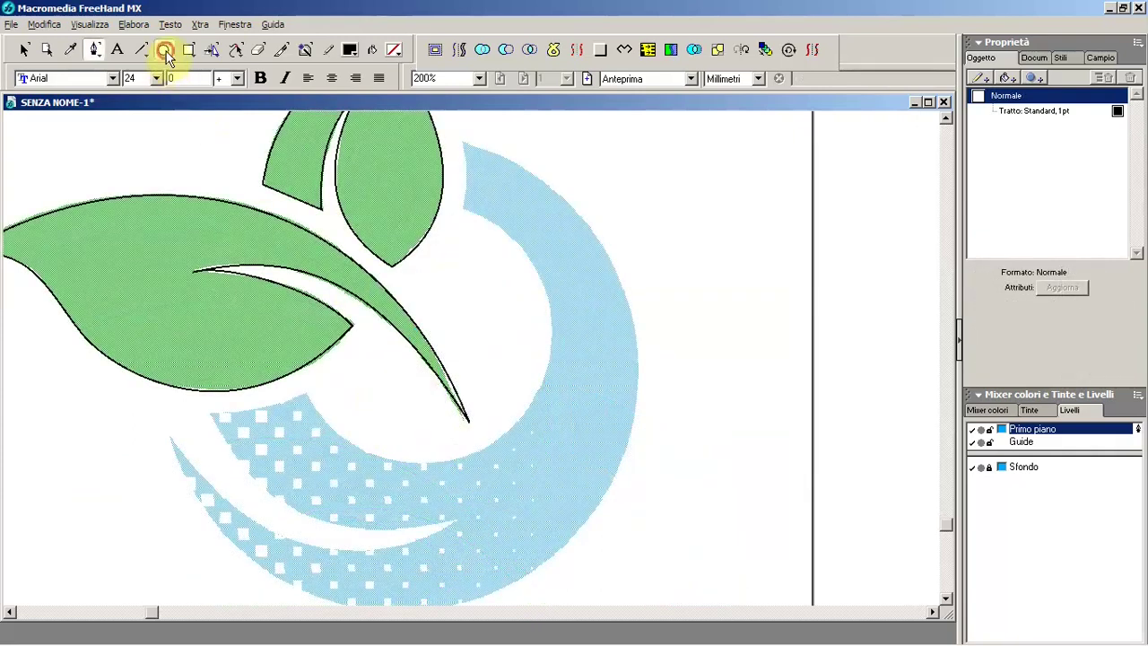
- Draw an inner 54.33 circle and an outer 100.54 circle over the blue swoosh
{"action": "left_click", "coordinate": [165, 51]}
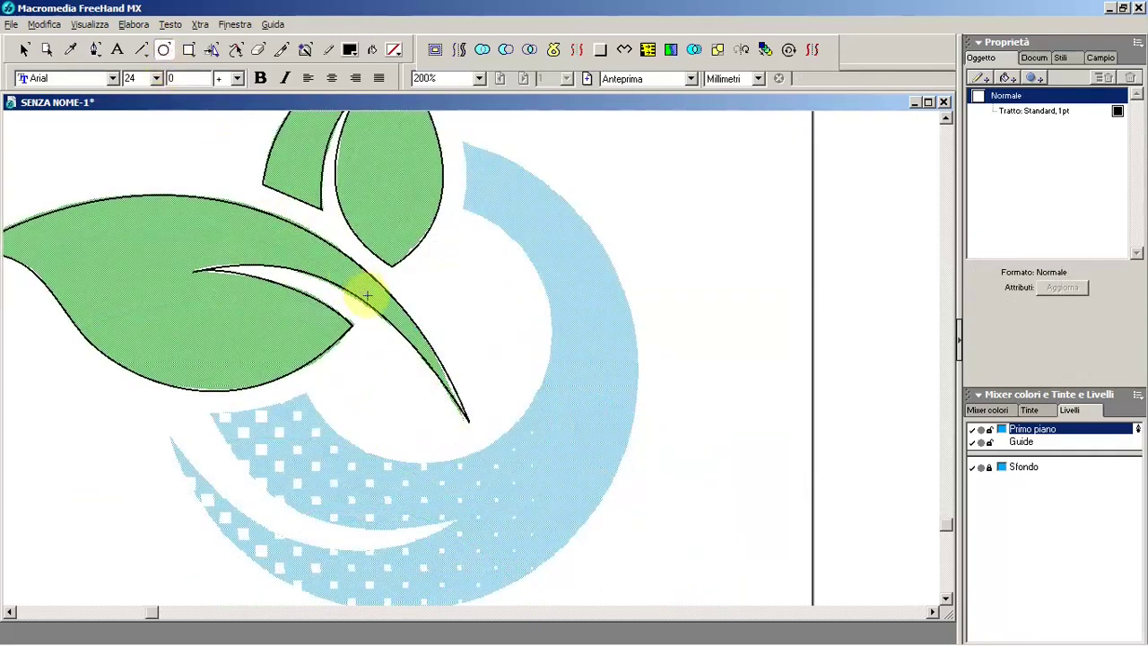
{"action": "left_click_drag", "start_coordinate": [427, 335], "coordinate": [511, 405]}
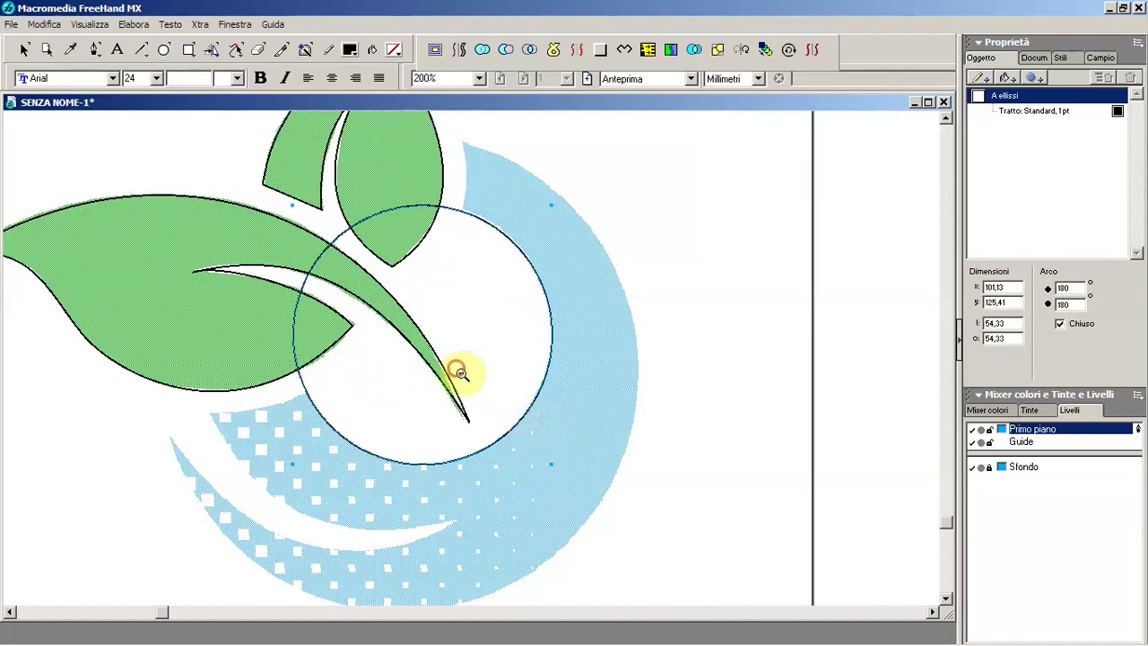
{"action": "left_click", "coordinate": [457, 370], "text": "ctrl+alt"}
{"action": "left_click_drag", "start_coordinate": [313, 223], "coordinate": [551, 482]}
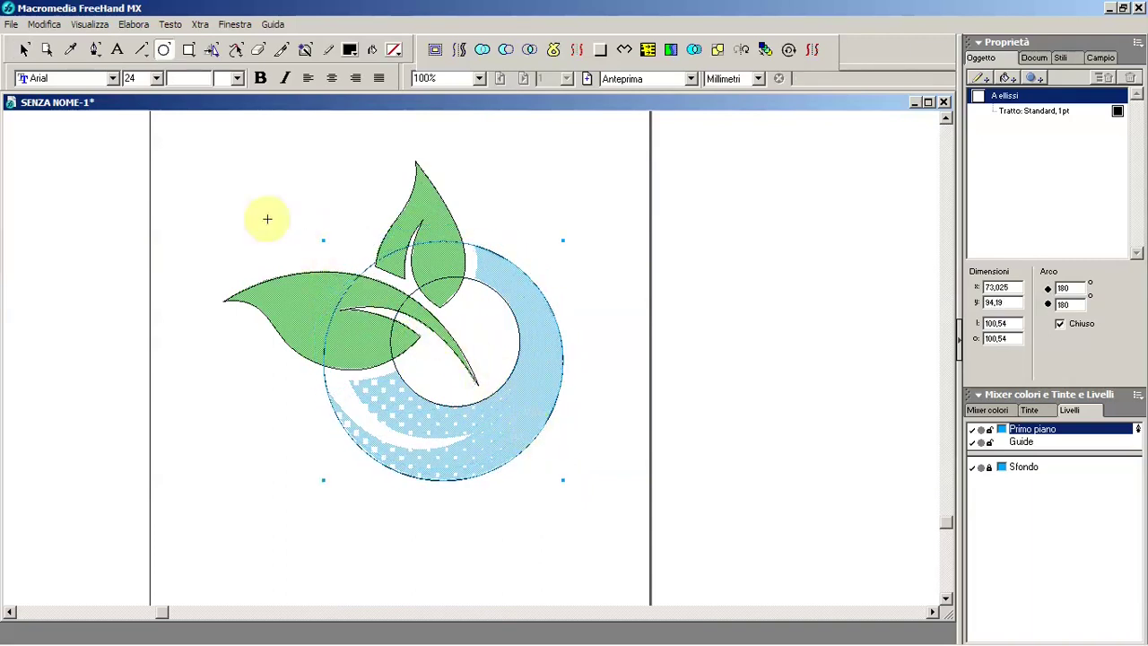
- Save the document as 'eco'
{"action": "left_click", "coordinate": [11, 24]}
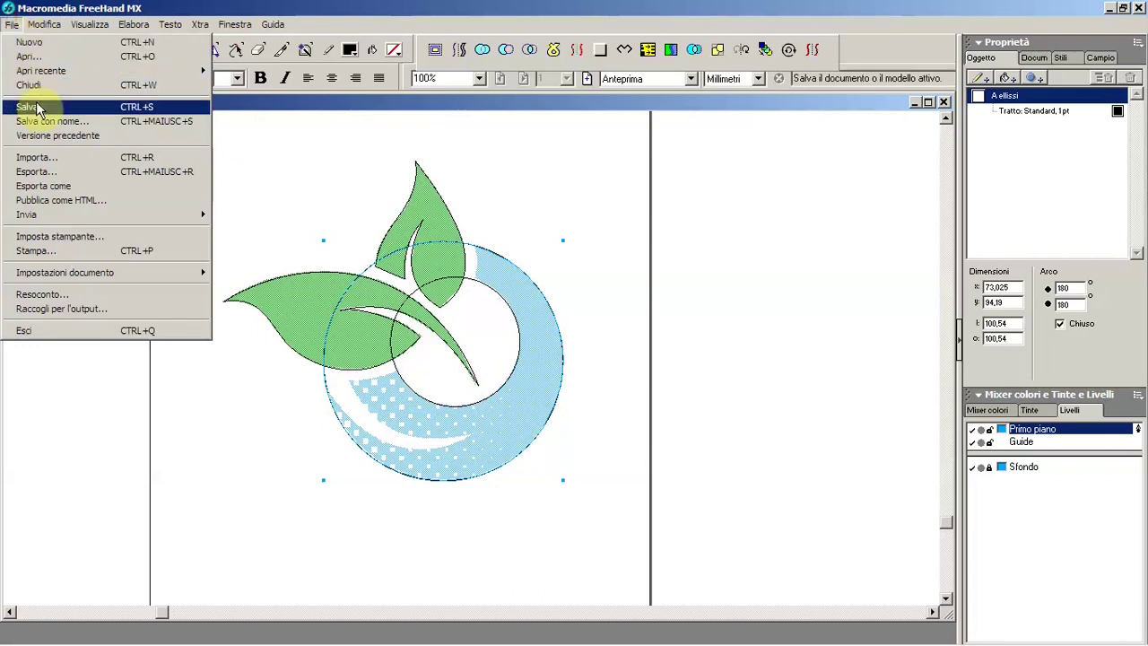
{"action": "left_click", "coordinate": [37, 109]}
{"action": "type", "text": "eco"}
{"action": "key", "text": "Return"}
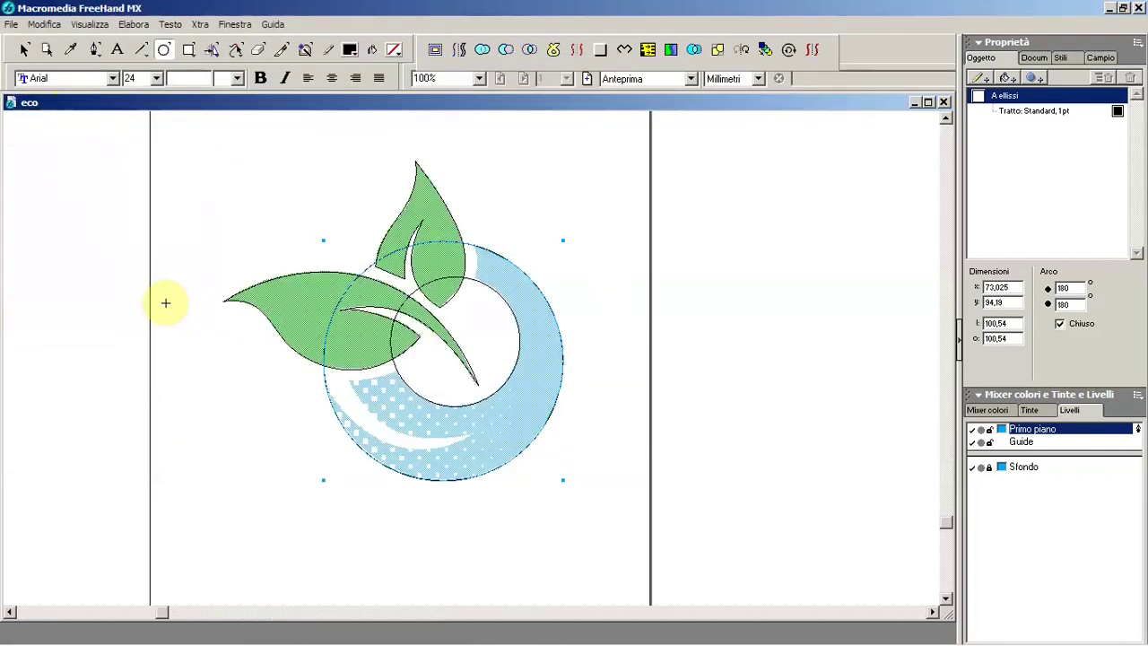
- Select both the inner and outer swoosh circles for joining
{"action": "left_click", "coordinate": [23, 50]}
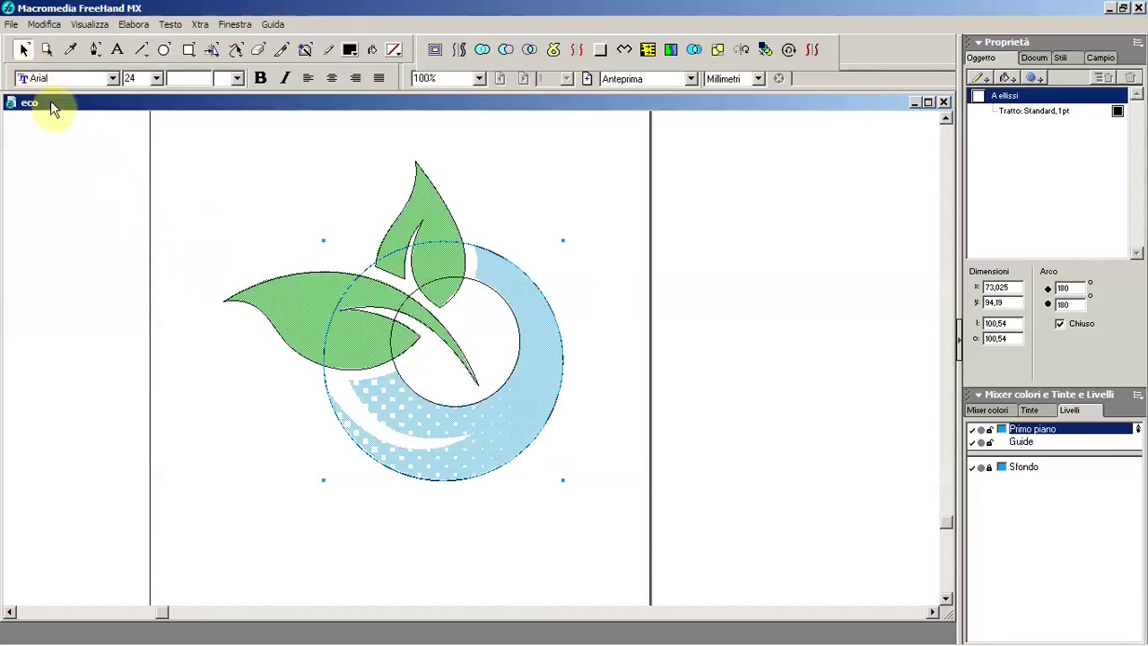
{"action": "left_click", "coordinate": [599, 325]}
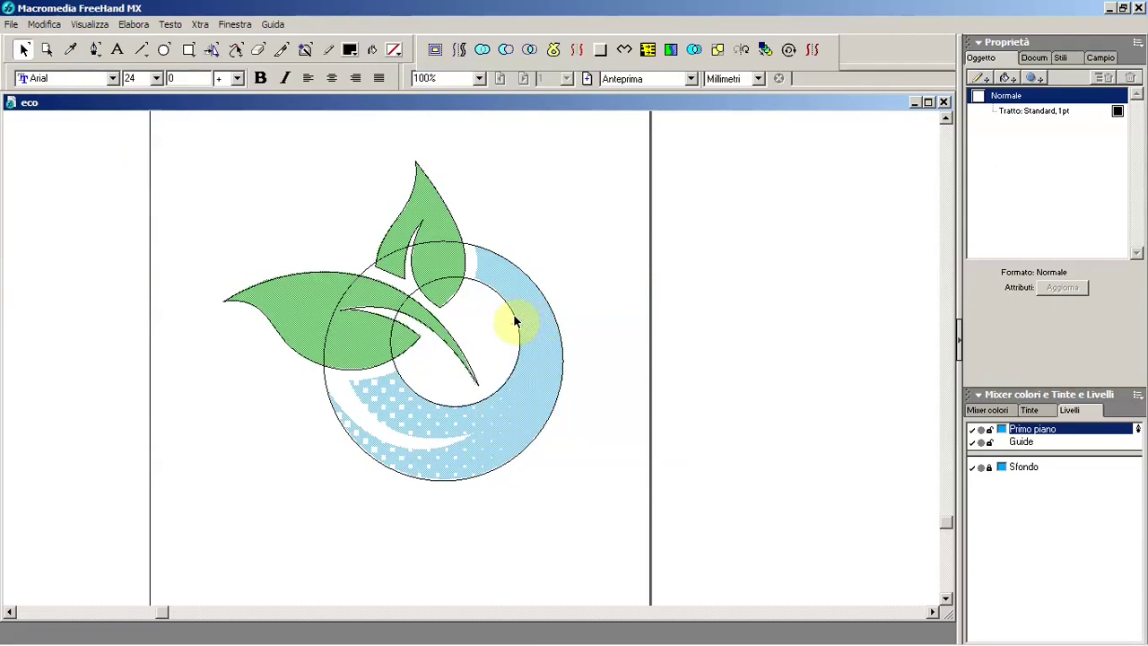
{"action": "left_click", "coordinate": [515, 321]}
{"action": "left_click", "coordinate": [544, 305], "text": "shift"}
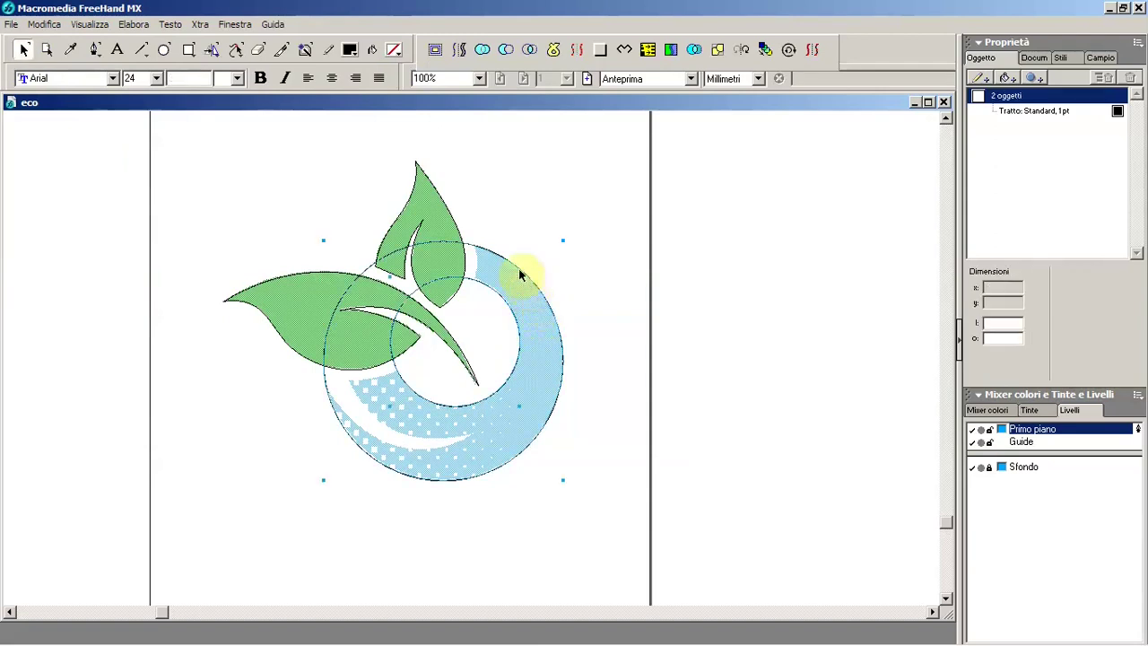
{"action": "left_click", "coordinate": [135, 25]}
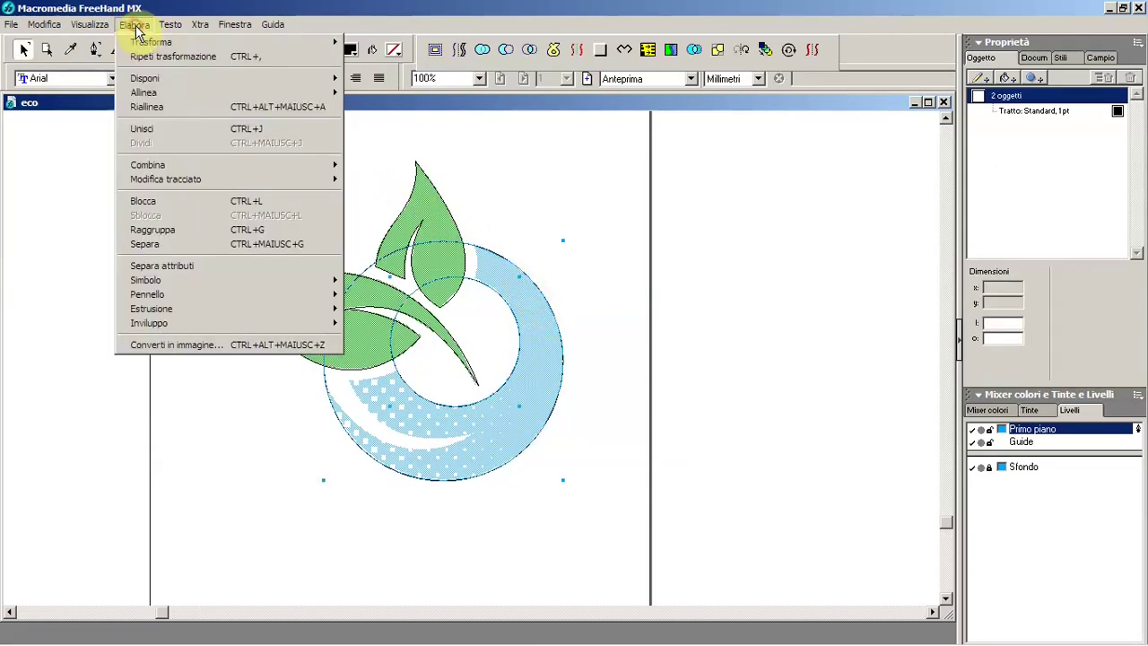
- Join the circles into one ring, then select both leaves and clone them
{"action": "left_click", "coordinate": [151, 128]}
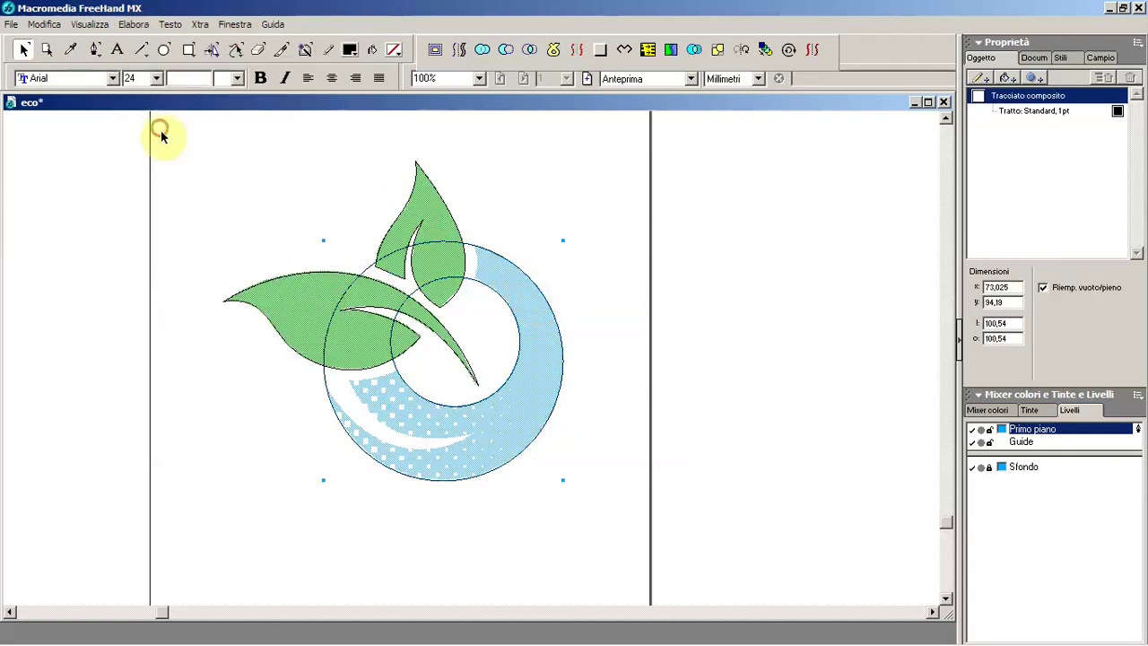
{"action": "left_click", "coordinate": [444, 333]}
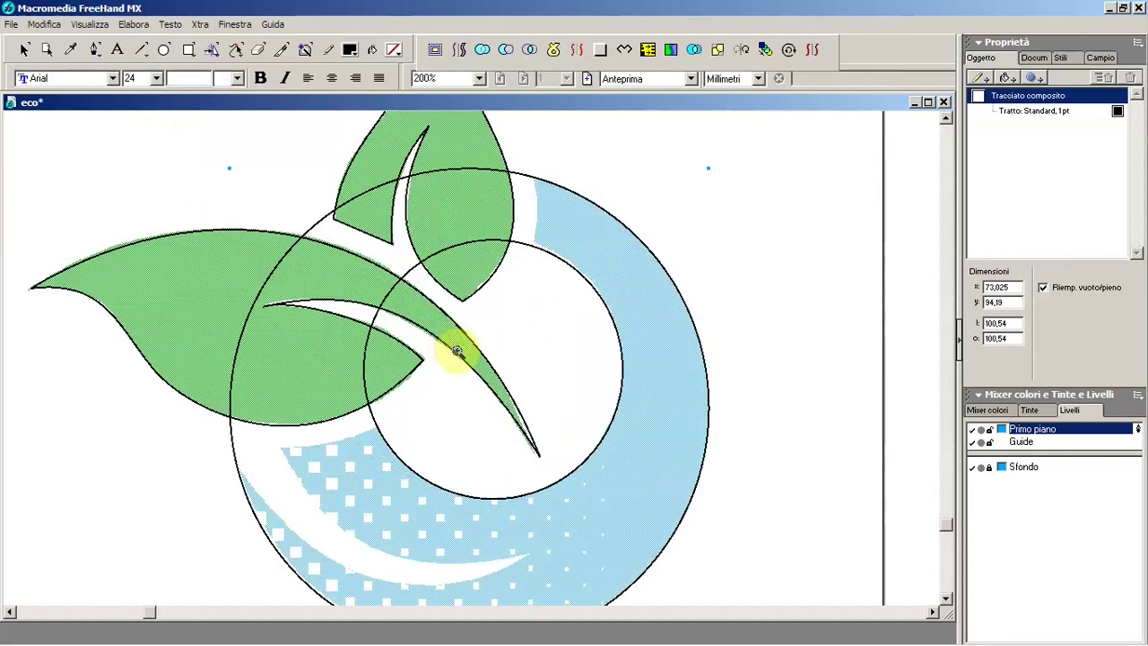
{"action": "left_click", "coordinate": [475, 292]}
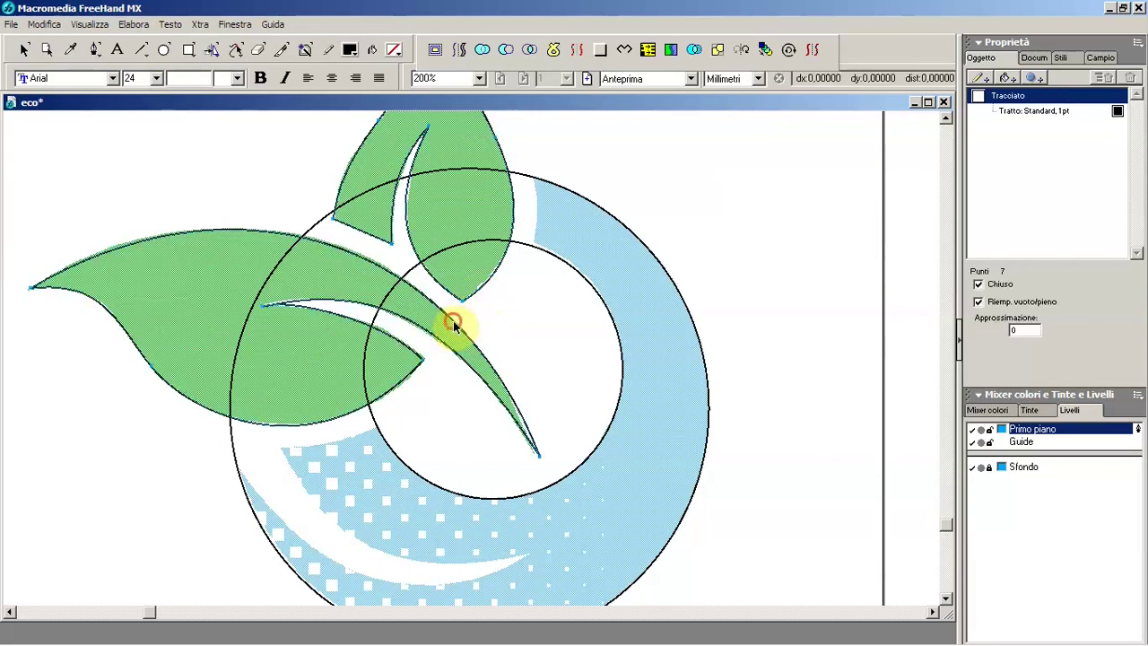
{"action": "left_click", "coordinate": [453, 327], "text": "shift"}
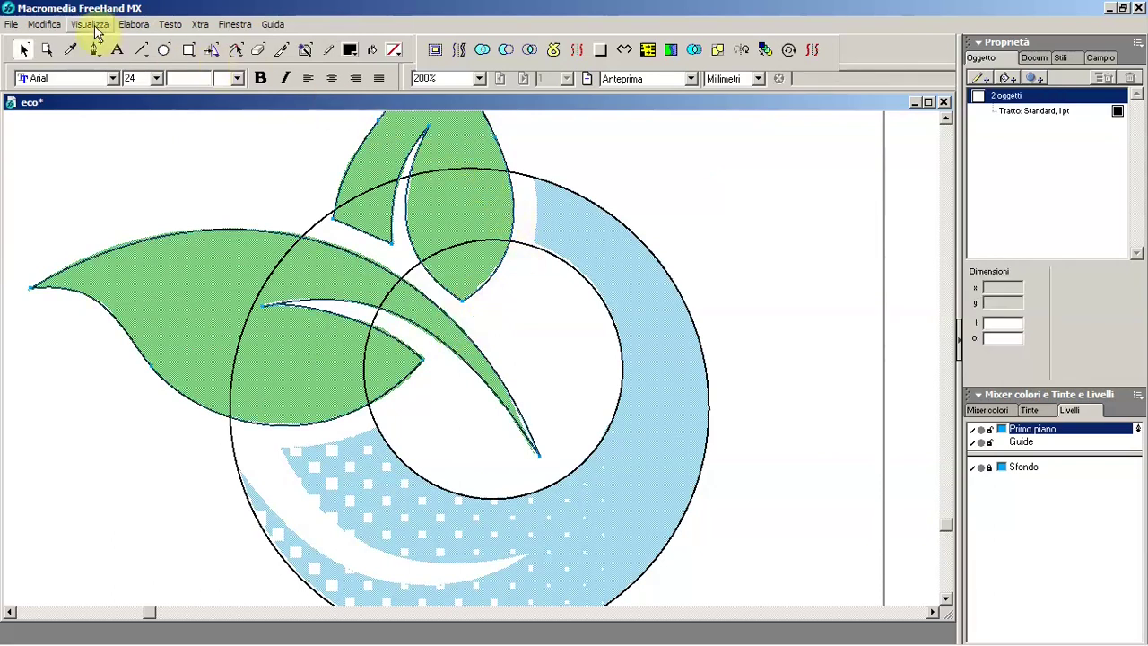
{"action": "left_click", "coordinate": [54, 26]}
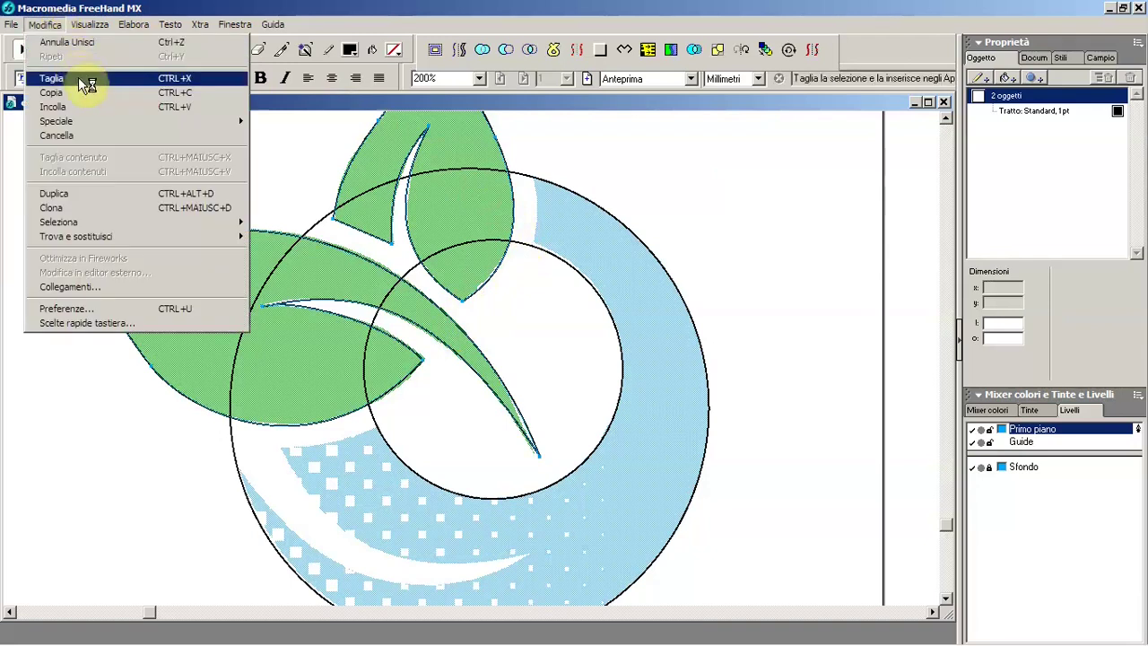
{"action": "left_click", "coordinate": [91, 206]}
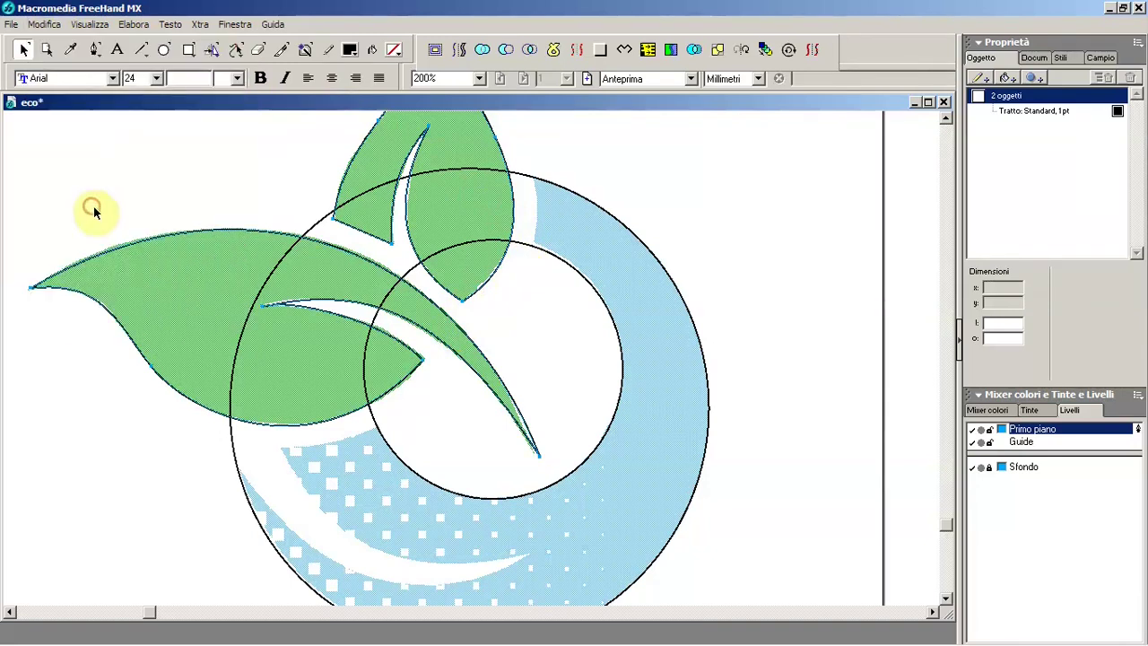
- Join the cloned leaves, inset them with Tracciato concentrico, and punch that outline from the ring
{"action": "left_click", "coordinate": [482, 49]}
{"action": "left_click", "coordinate": [435, 49]}
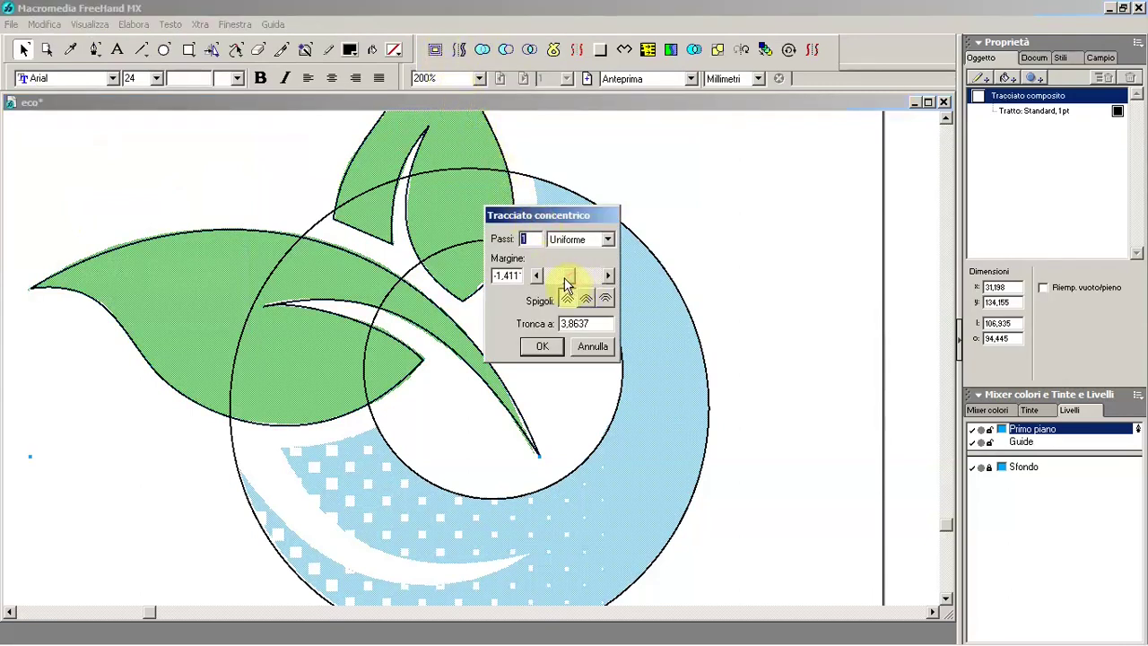
{"action": "left_click", "coordinate": [543, 346]}
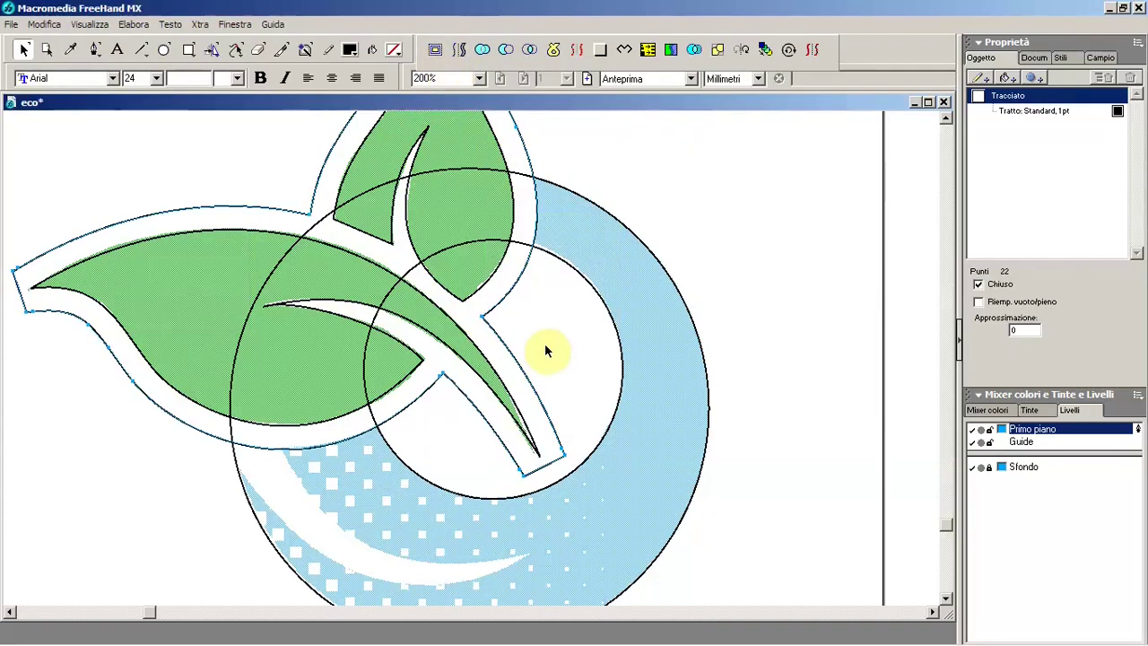
{"action": "left_click", "coordinate": [578, 274], "text": "shift"}
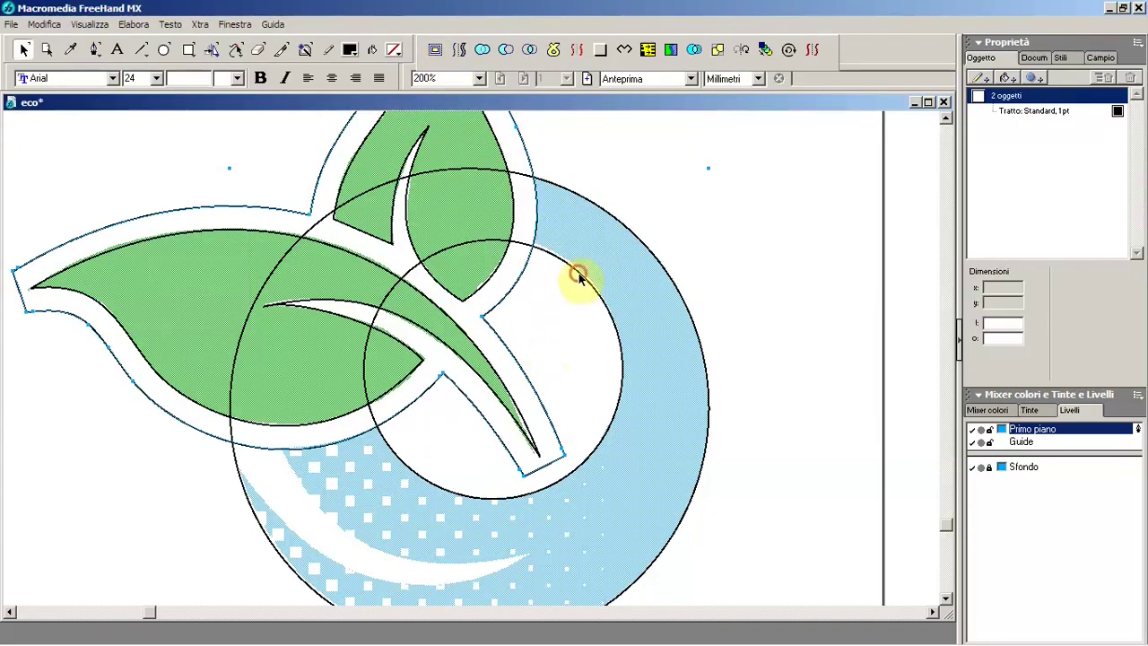
{"action": "left_click", "coordinate": [504, 51]}
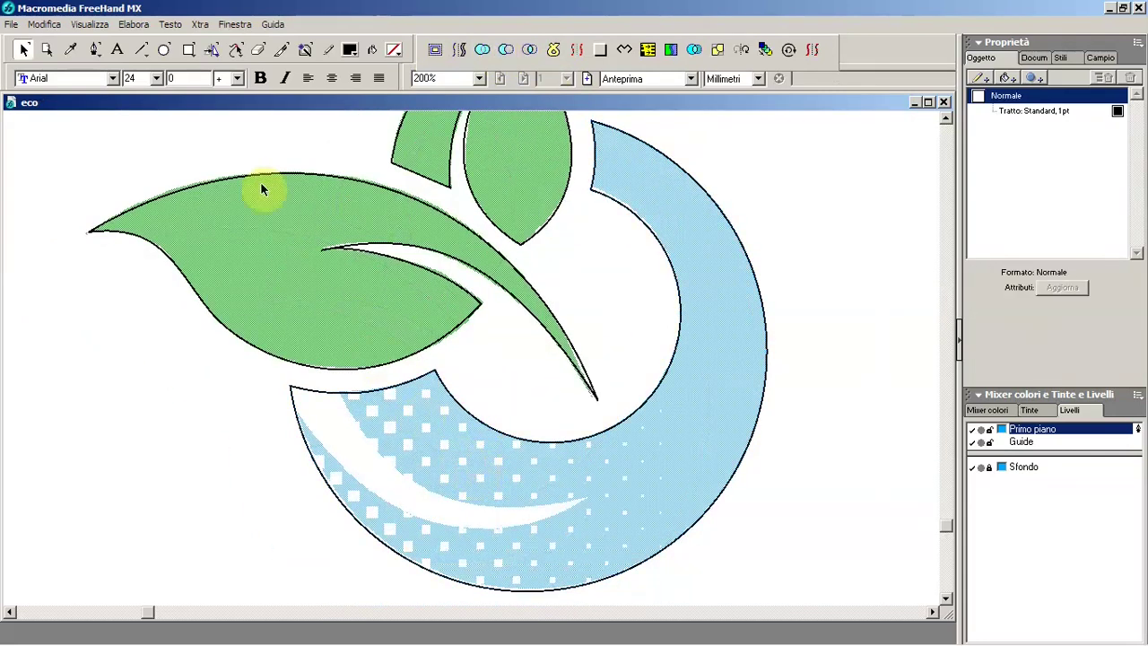
- Draw a closed three-corner shape over the swoosh's white band
{"action": "left_click", "coordinate": [91, 50]}
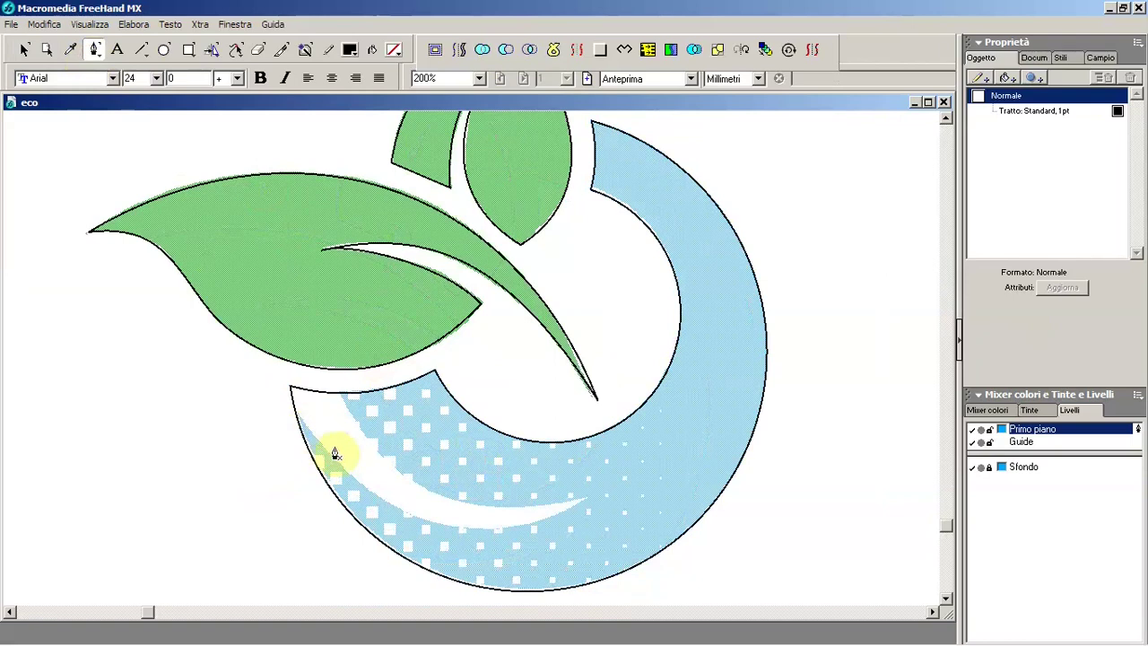
{"action": "left_click", "coordinate": [333, 377]}
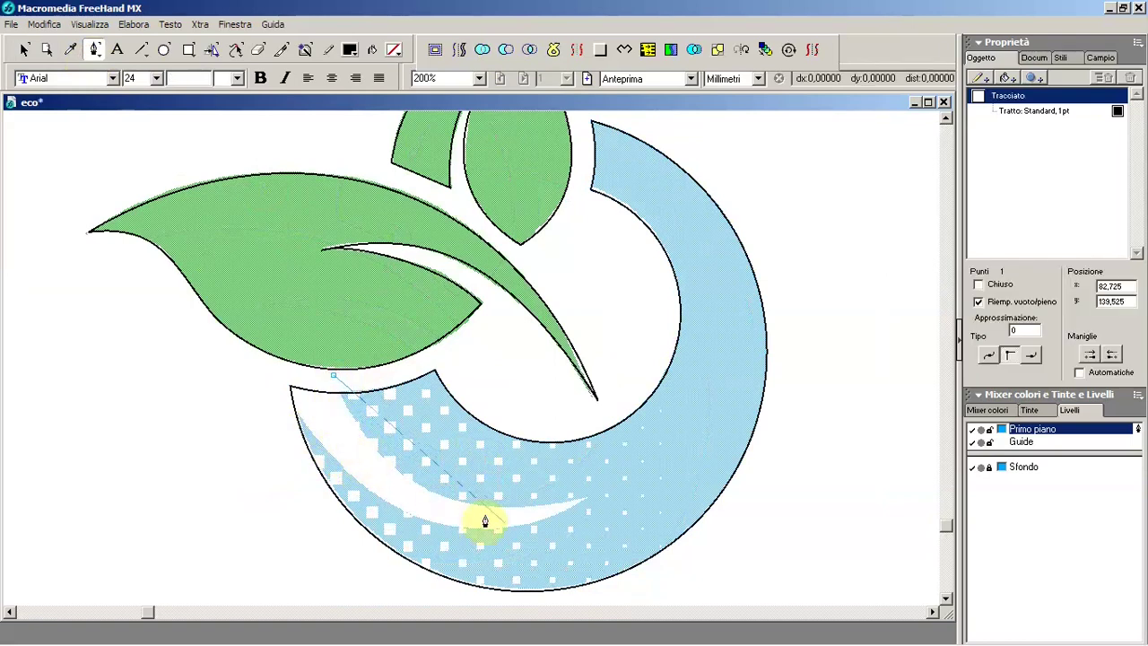
{"action": "left_click", "coordinate": [593, 496]}
{"action": "left_click", "coordinate": [266, 391]}
{"action": "left_click", "coordinate": [333, 378]}
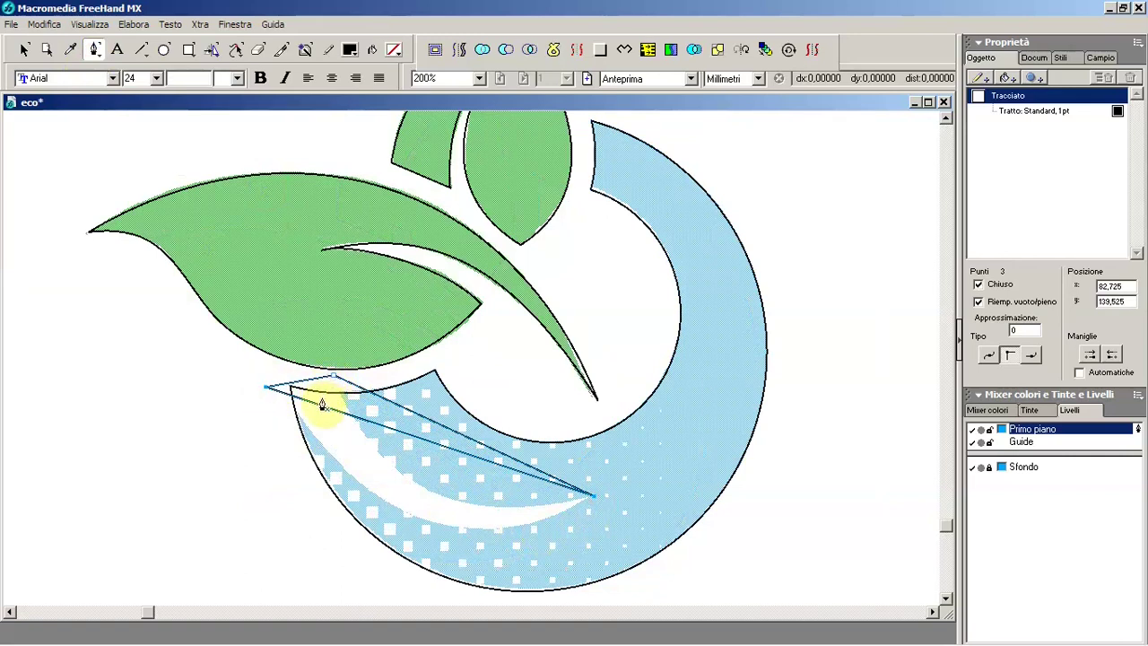
- Bend the shape's edges into curves fitting the white band and adjust its corner points
{"action": "key", "text": "v"}
{"action": "left_click_drag", "start_coordinate": [338, 412], "coordinate": [381, 500]}
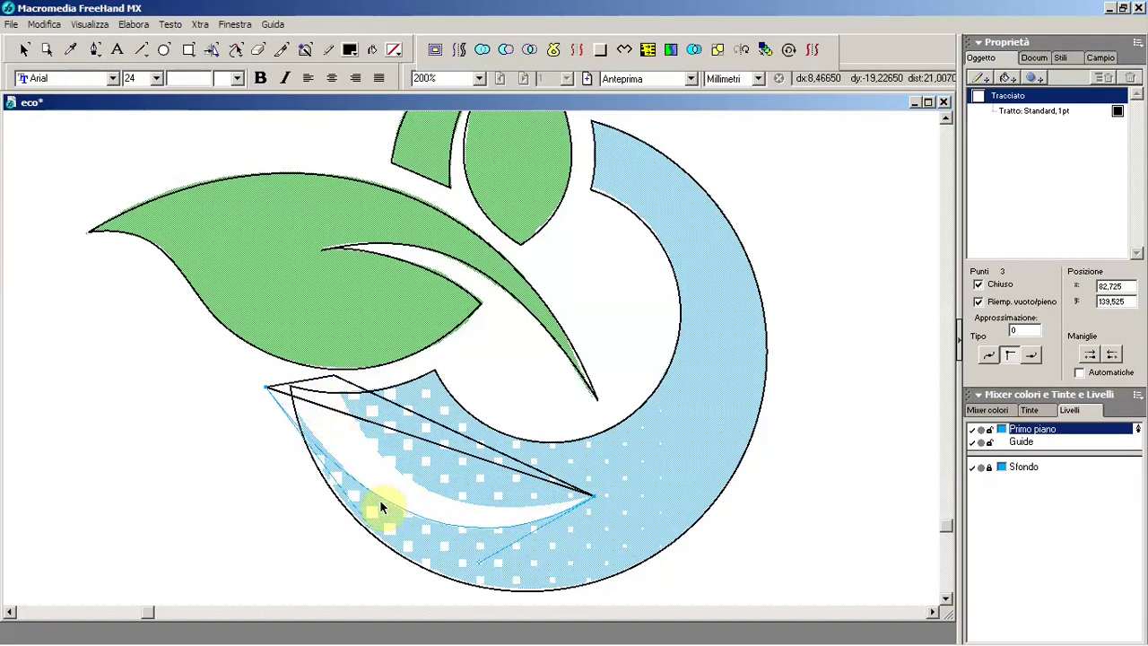
{"action": "left_click_drag", "start_coordinate": [381, 501], "coordinate": [375, 502]}
{"action": "left_click_drag", "start_coordinate": [445, 435], "coordinate": [414, 484]}
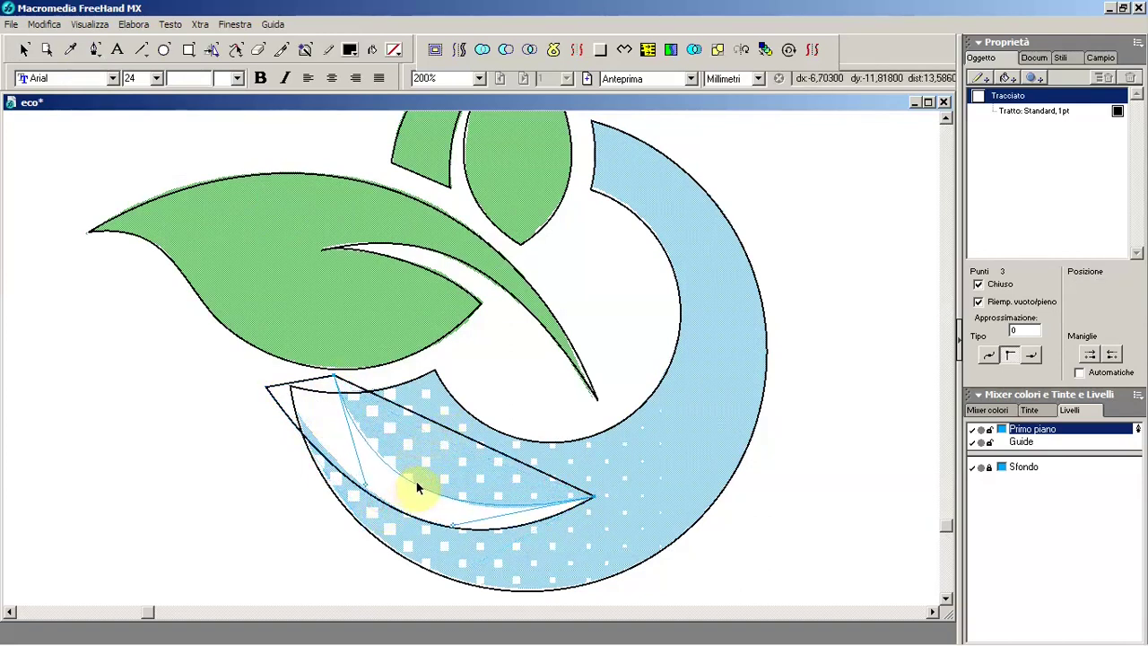
{"action": "left_click_drag", "start_coordinate": [415, 485], "coordinate": [416, 481]}
{"action": "left_click_drag", "start_coordinate": [273, 393], "coordinate": [274, 382]}
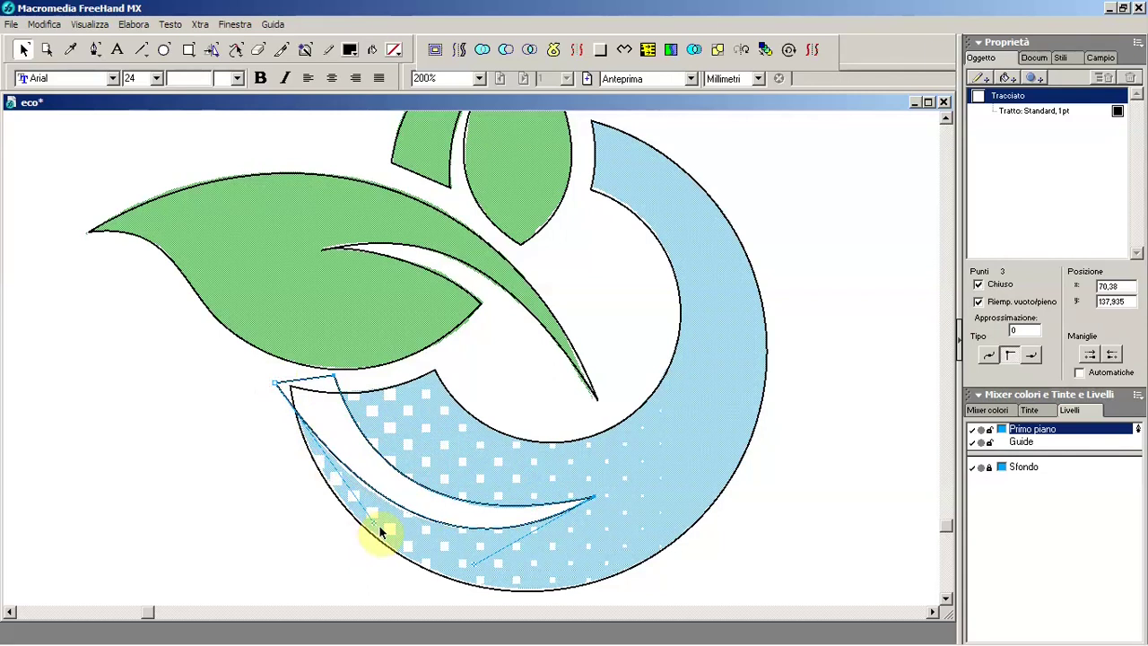
{"action": "left_click_drag", "start_coordinate": [377, 529], "coordinate": [365, 529]}
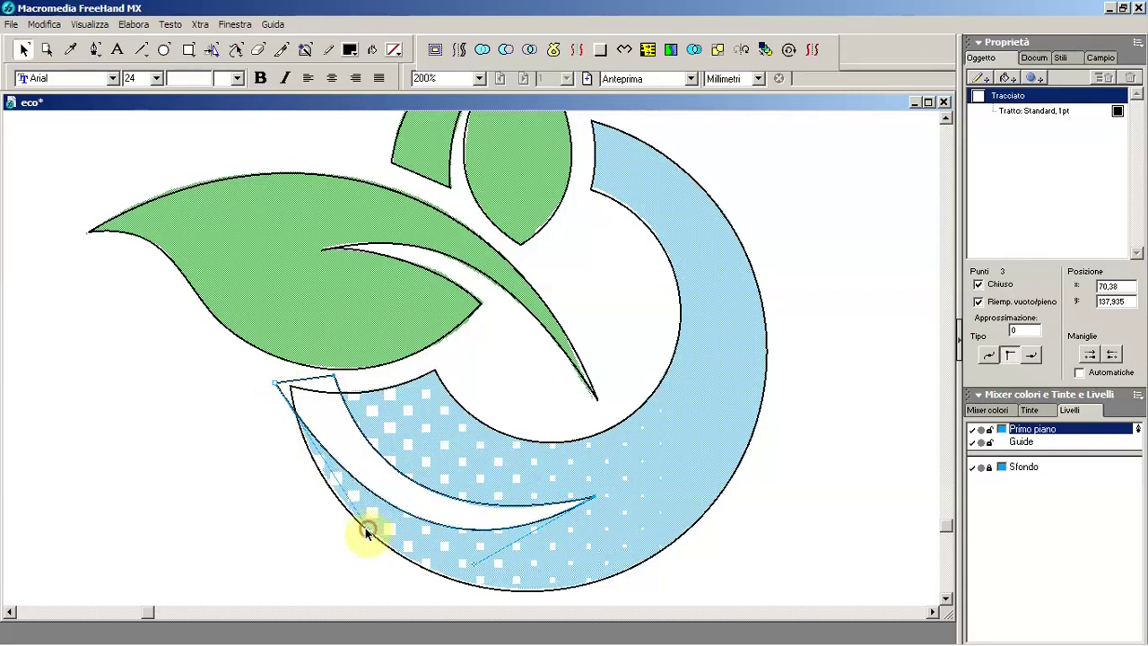
- Punch the curved wedge out of the blue swoosh and save the document
{"action": "left_click", "coordinate": [332, 514], "text": "shift"}
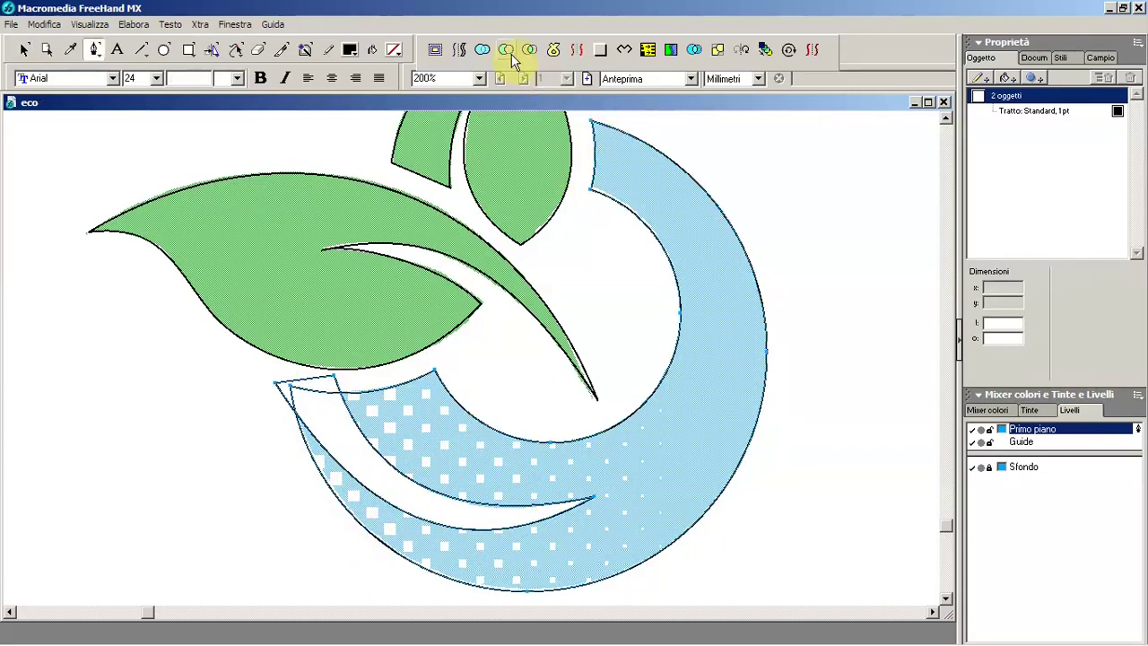
{"action": "left_click", "coordinate": [506, 50]}
{"action": "key", "text": "ctrl+s"}
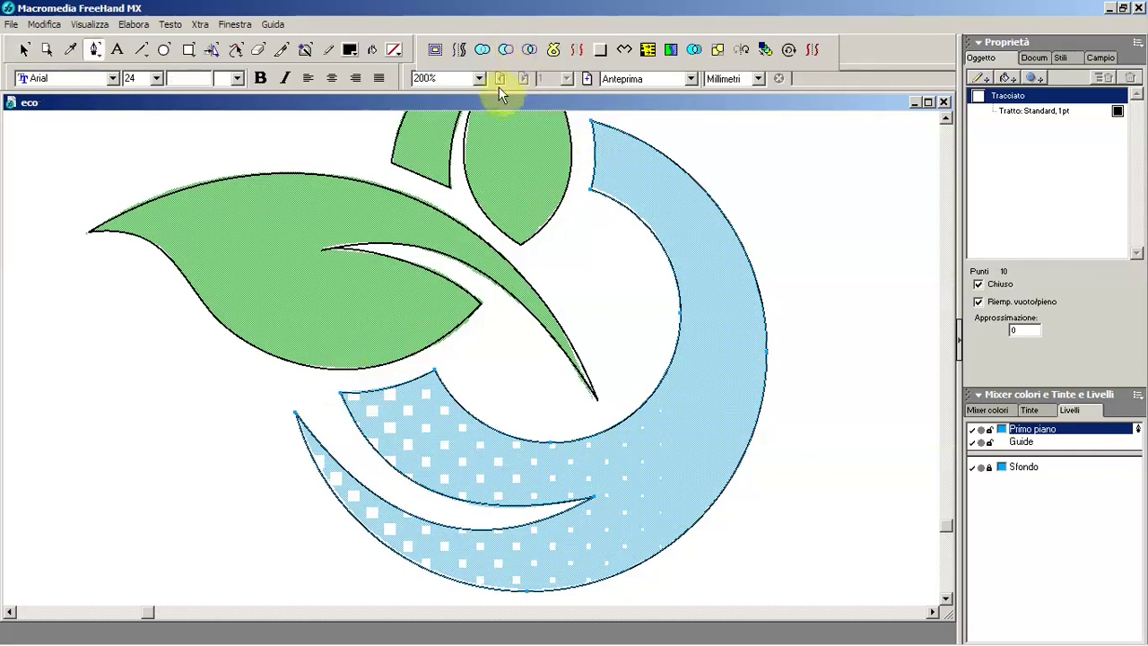
- At 400% zoom, draw small 2.9986 mm squares at the same height across the lower swoosh
{"action": "left_click", "coordinate": [484, 434], "text": "ctrl"}
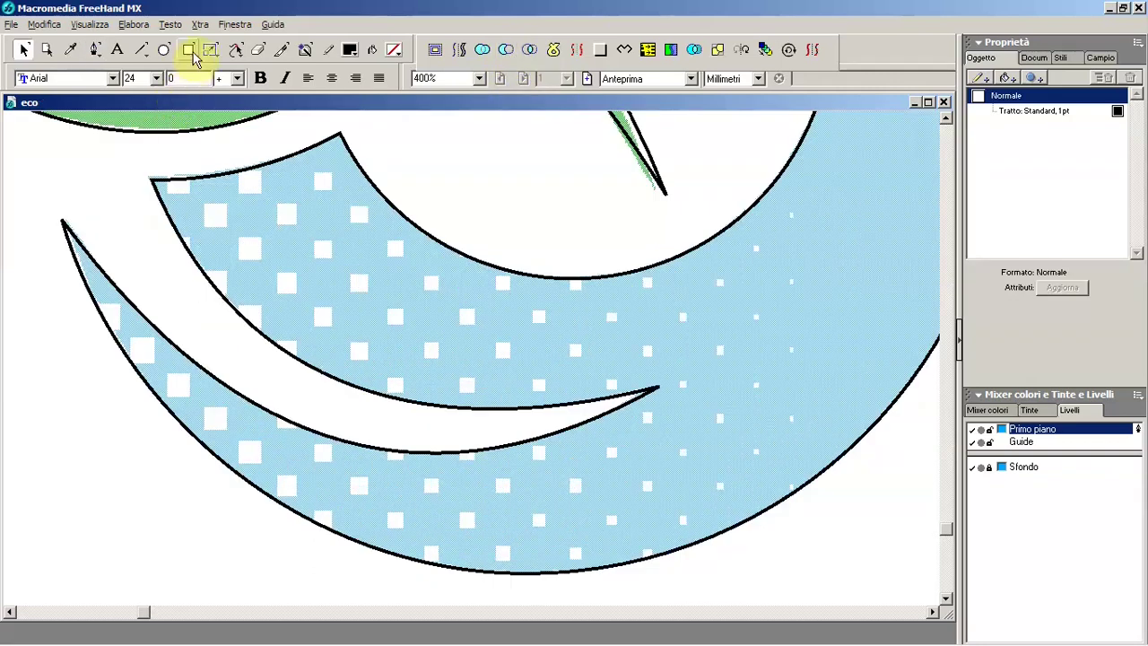
{"action": "left_click", "coordinate": [195, 54]}
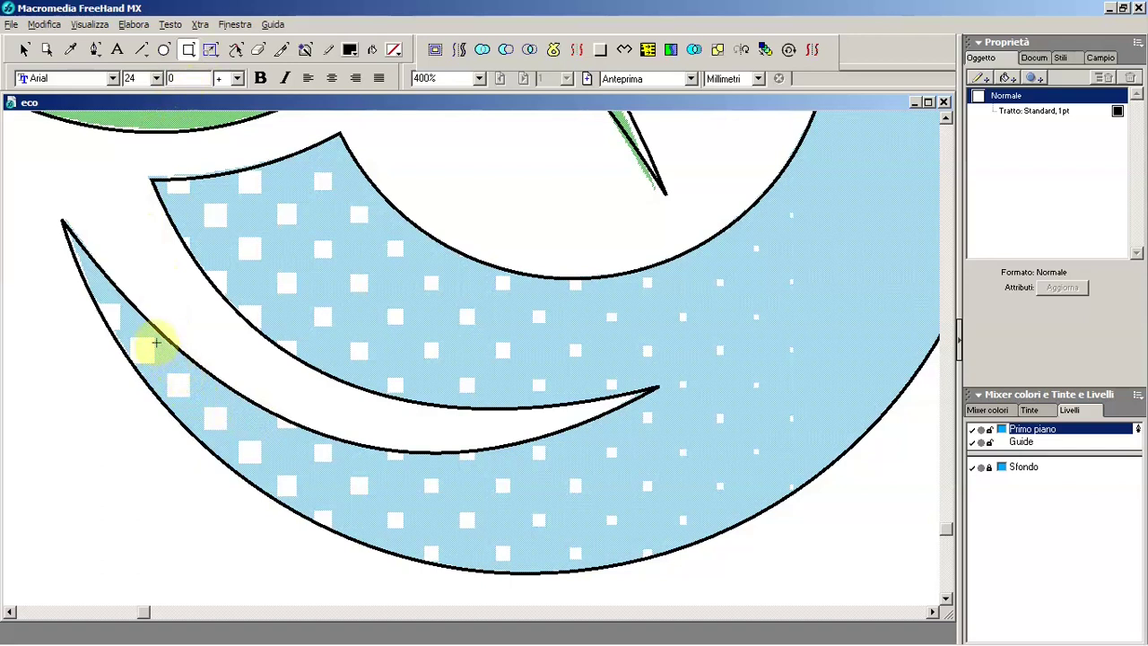
{"action": "mouse_move", "coordinate": [153, 337]}
{"action": "left_mouse_down"}
{"action": "mouse_move", "coordinate": [134, 361]}
{"action": "mouse_move", "coordinate": [156, 417]}
{"action": "left_mouse_up"}
{"action": "key", "text": "v"}
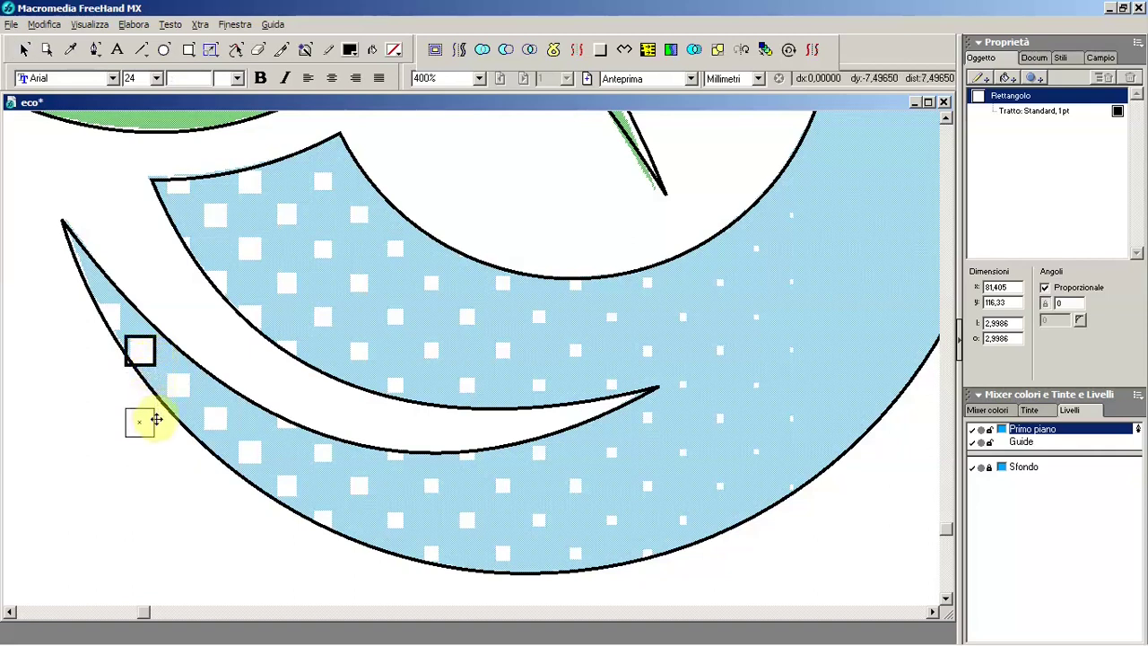
{"action": "mouse_move", "coordinate": [156, 419]}
{"action": "left_mouse_down"}
{"action": "mouse_move", "coordinate": [425, 433]}
{"action": "mouse_move", "coordinate": [808, 422]}
{"action": "mouse_move", "coordinate": [759, 460]}
{"action": "left_mouse_up"}
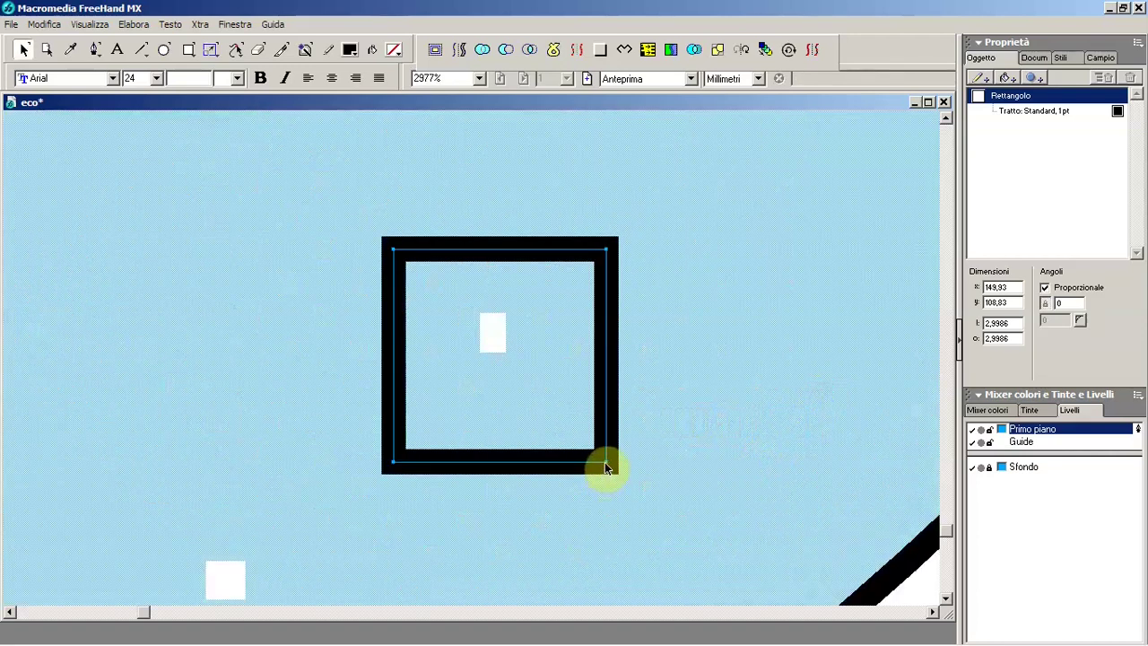
- Resize the narrow-end square to 0.60025 mm, then zoom out back to the left square
{"action": "left_click_drag", "start_coordinate": [606, 463], "coordinate": [518, 379]}
{"action": "key", "text": "v"}
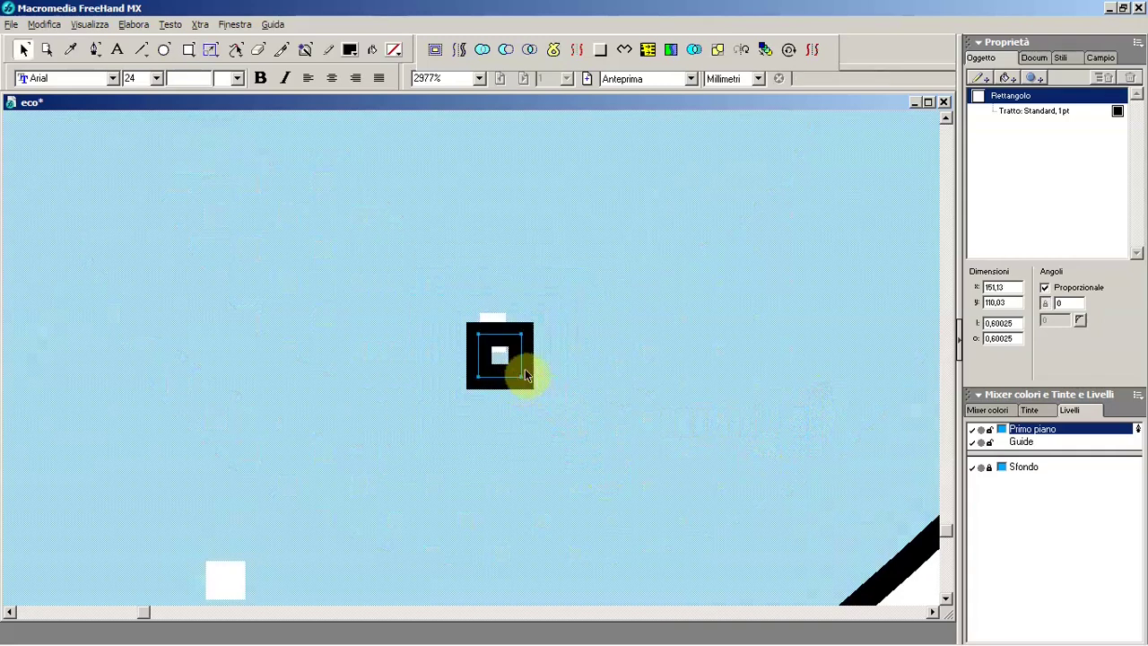
{"action": "left_click_drag", "start_coordinate": [561, 360], "coordinate": [504, 410]}
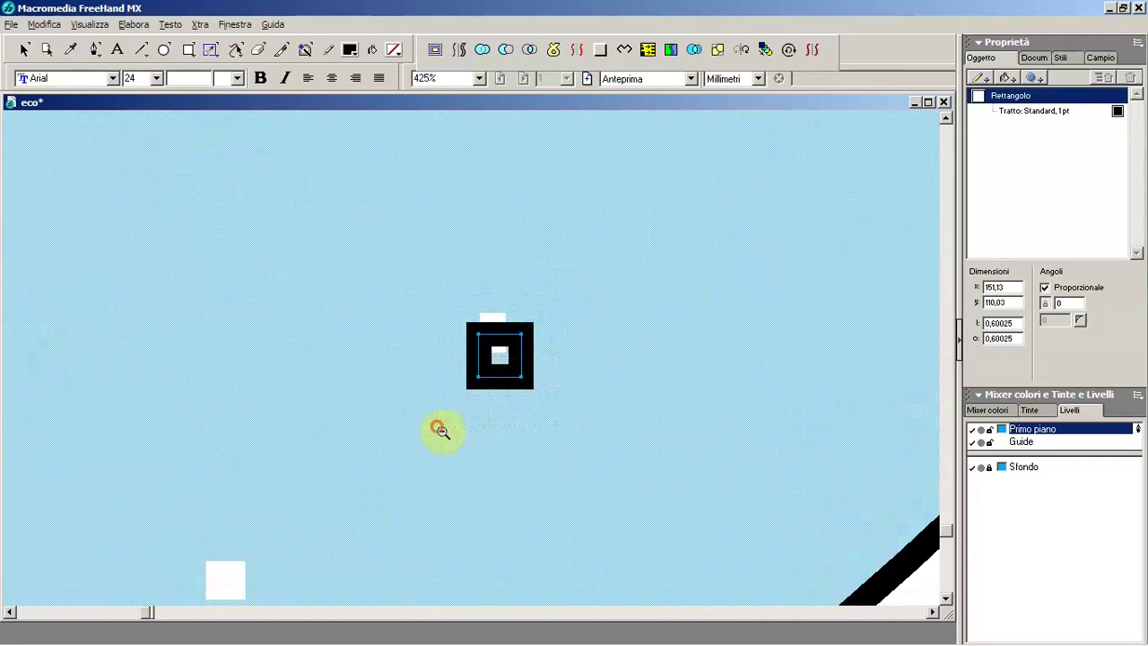
{"action": "left_click_drag", "start_coordinate": [348, 391], "coordinate": [657, 418]}
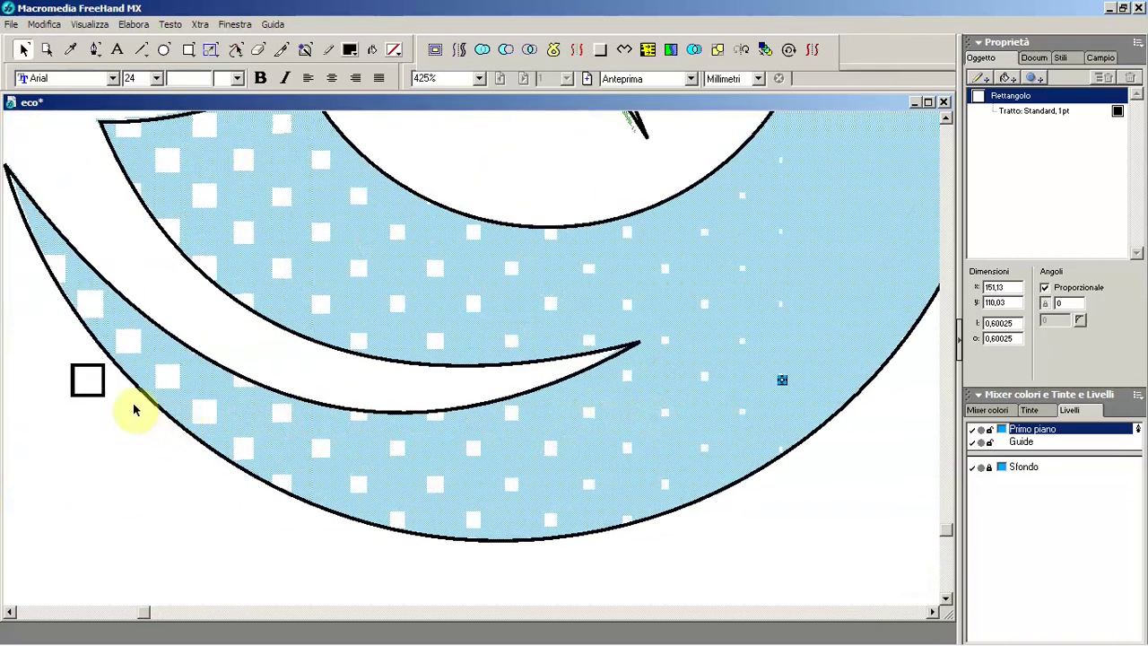
- Blend the large and tiny squares with Elabora > Combina > Fusione, setting Passaggi to 8
{"action": "left_click", "coordinate": [96, 396], "text": "shift"}
{"action": "key", "text": "r"}
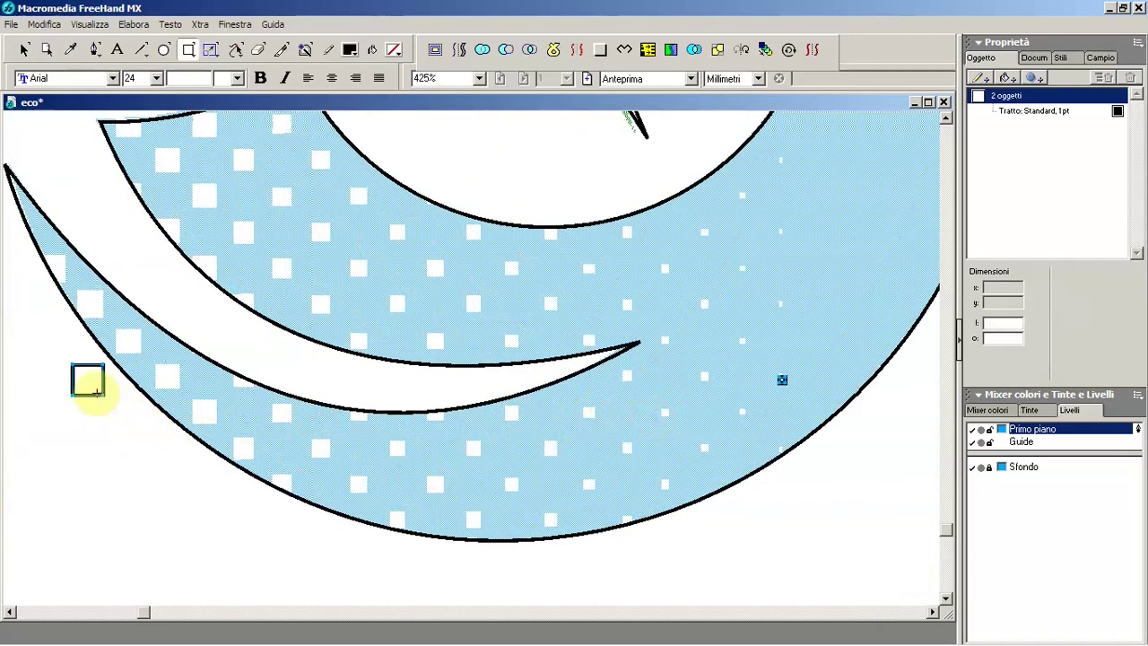
{"action": "left_click", "coordinate": [136, 26]}
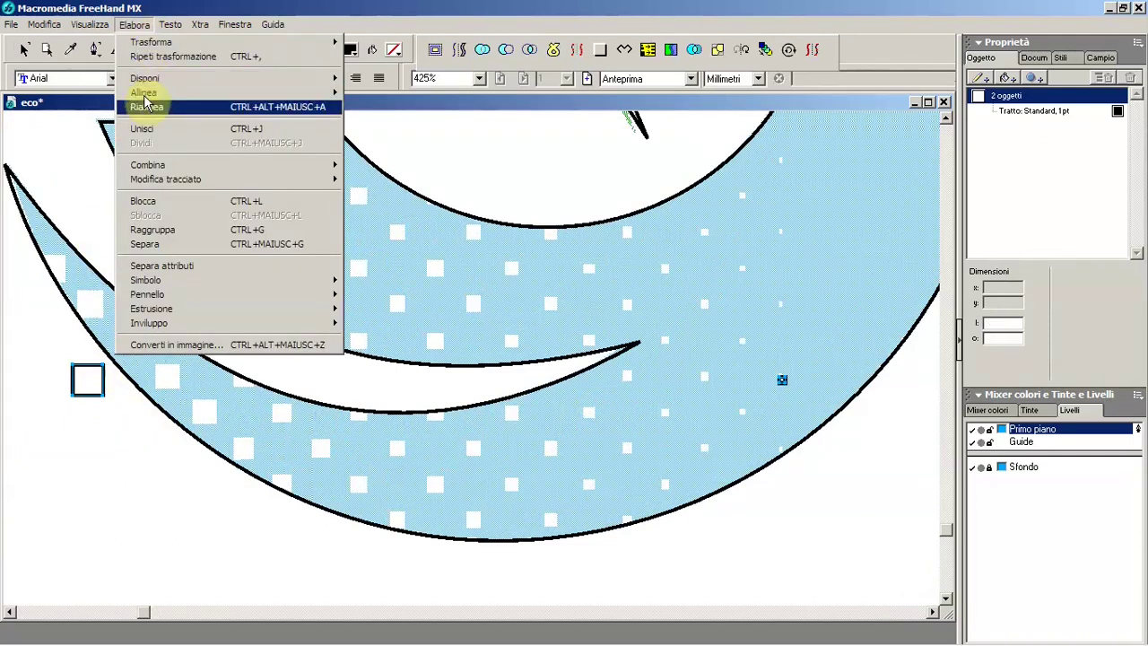
{"action": "mouse_move", "coordinate": [148, 165]}
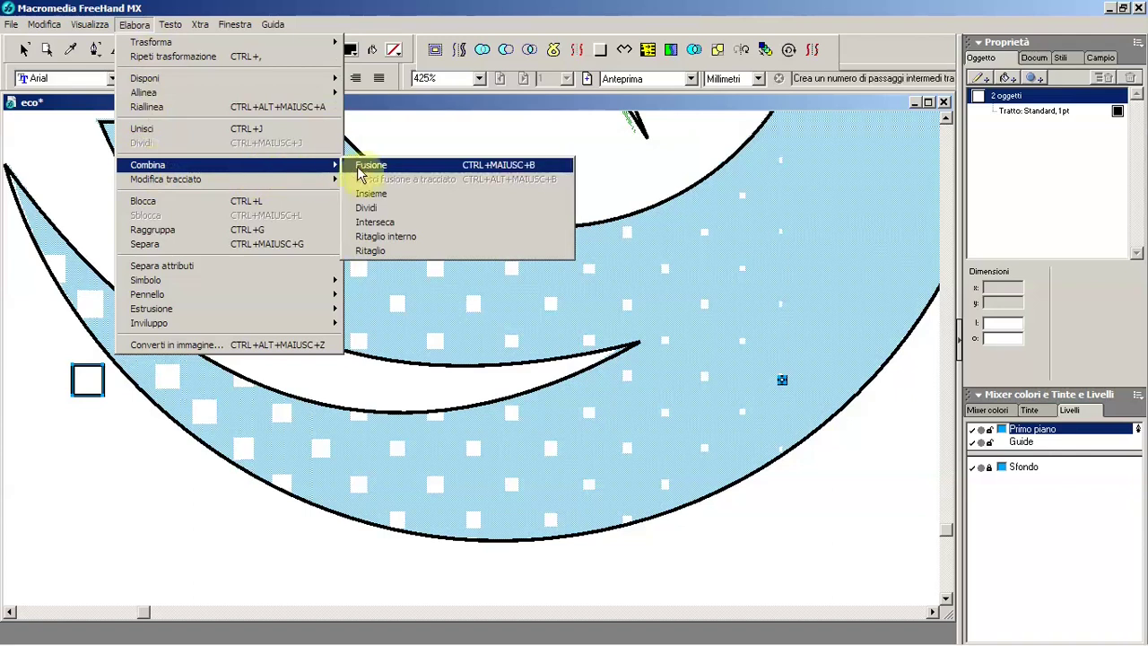
{"action": "left_click", "coordinate": [368, 165]}
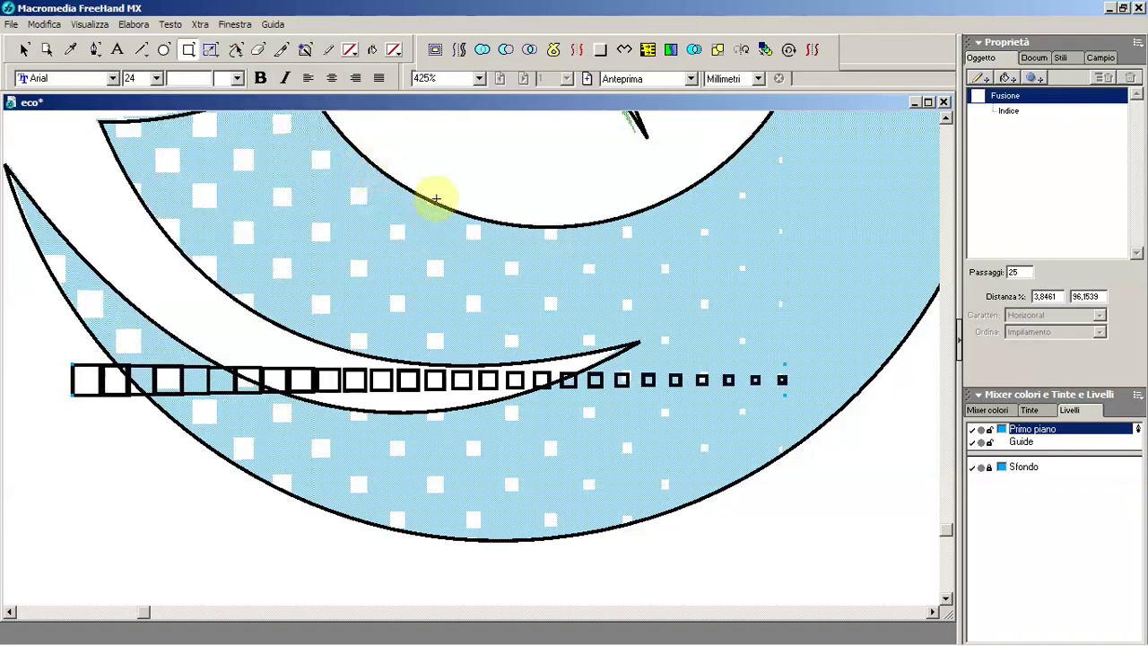
{"action": "left_click", "coordinate": [1015, 272]}
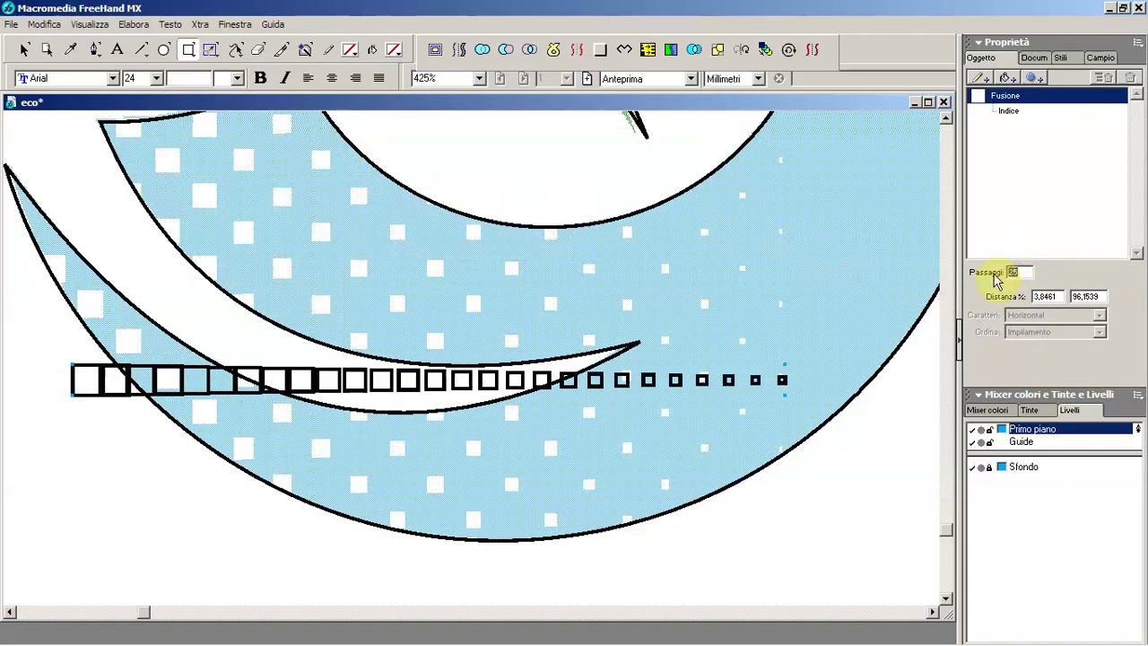
{"action": "type", "text": "8"}
{"action": "key", "text": "Return"}
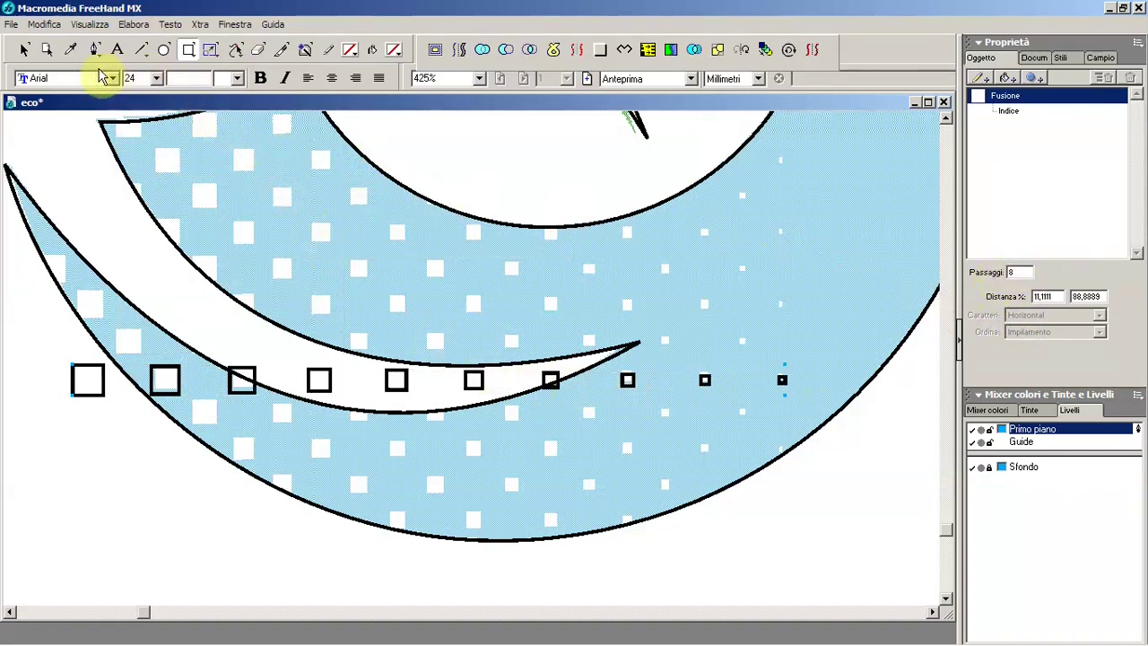
{"action": "left_click", "coordinate": [25, 50]}
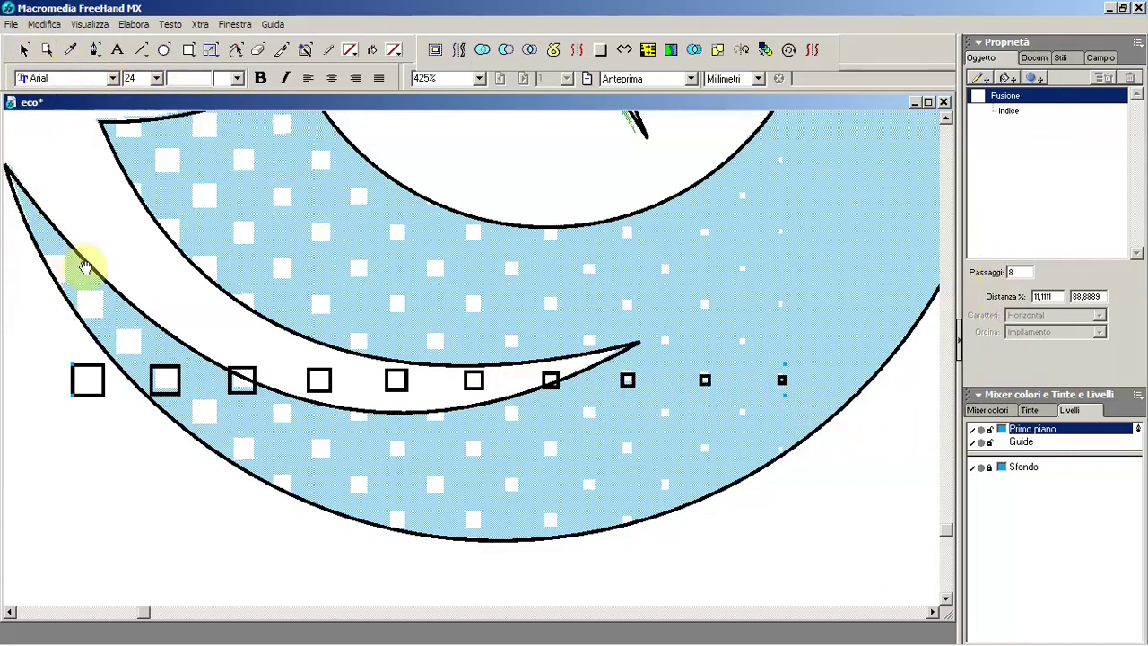
- Move the square row up across the swoosh's top and Alt-drag a copy just below it
{"action": "left_click_drag", "start_coordinate": [85, 268], "coordinate": [134, 338]}
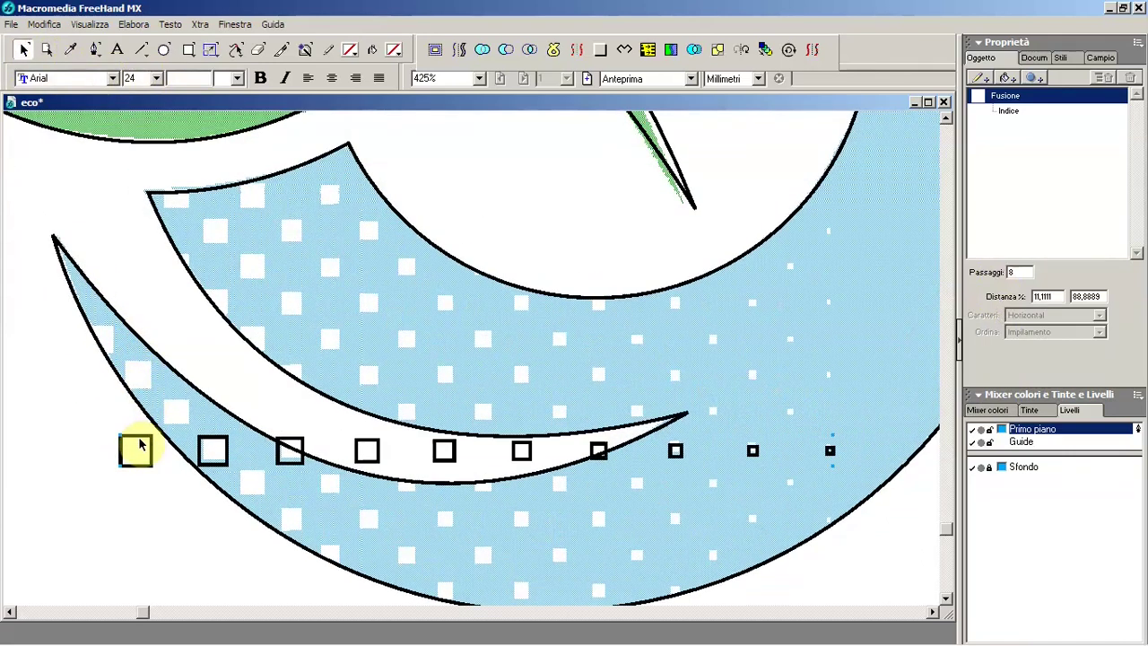
{"action": "left_click_drag", "start_coordinate": [139, 446], "coordinate": [158, 221]}
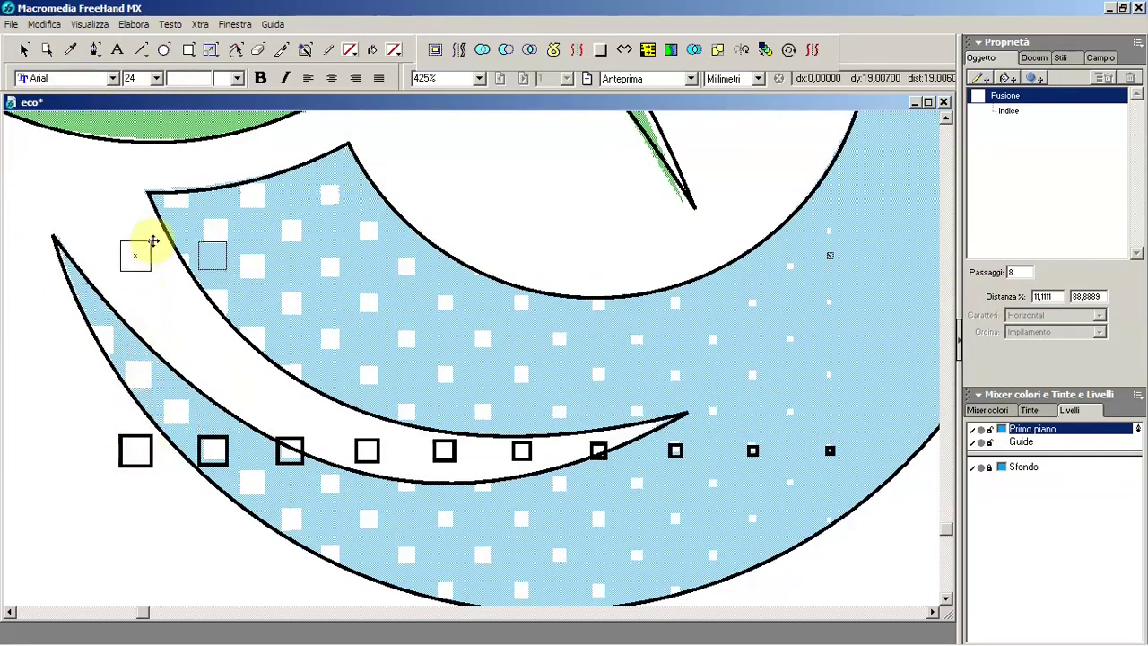
{"action": "left_click_drag", "start_coordinate": [158, 220], "coordinate": [104, 201]}
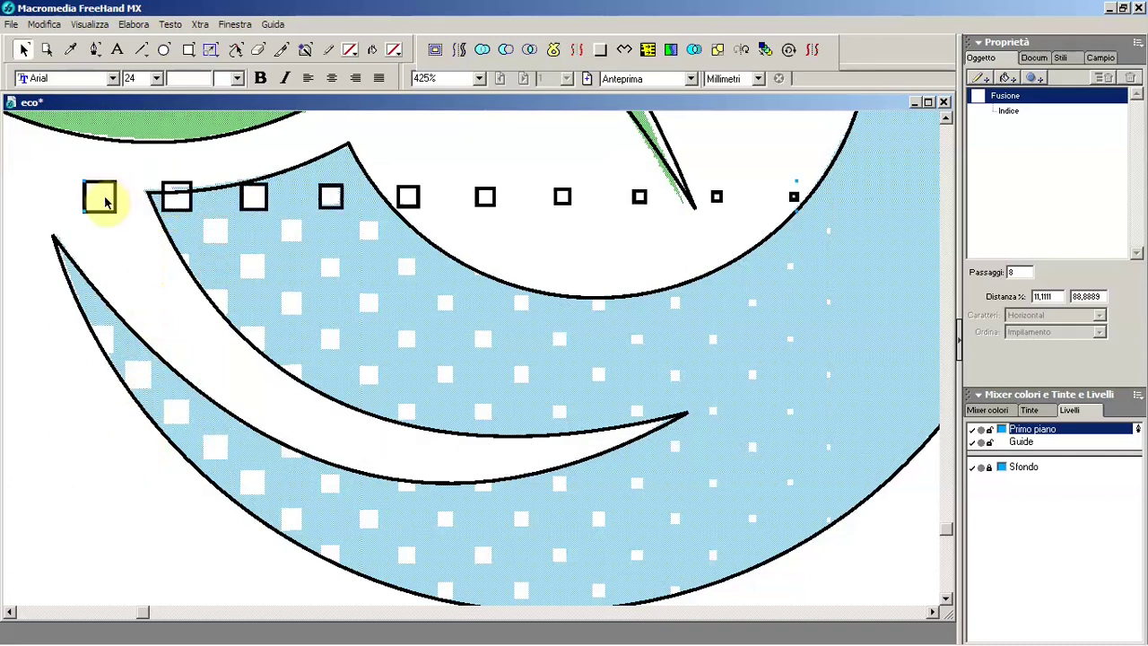
{"action": "left_click", "coordinate": [106, 215]}
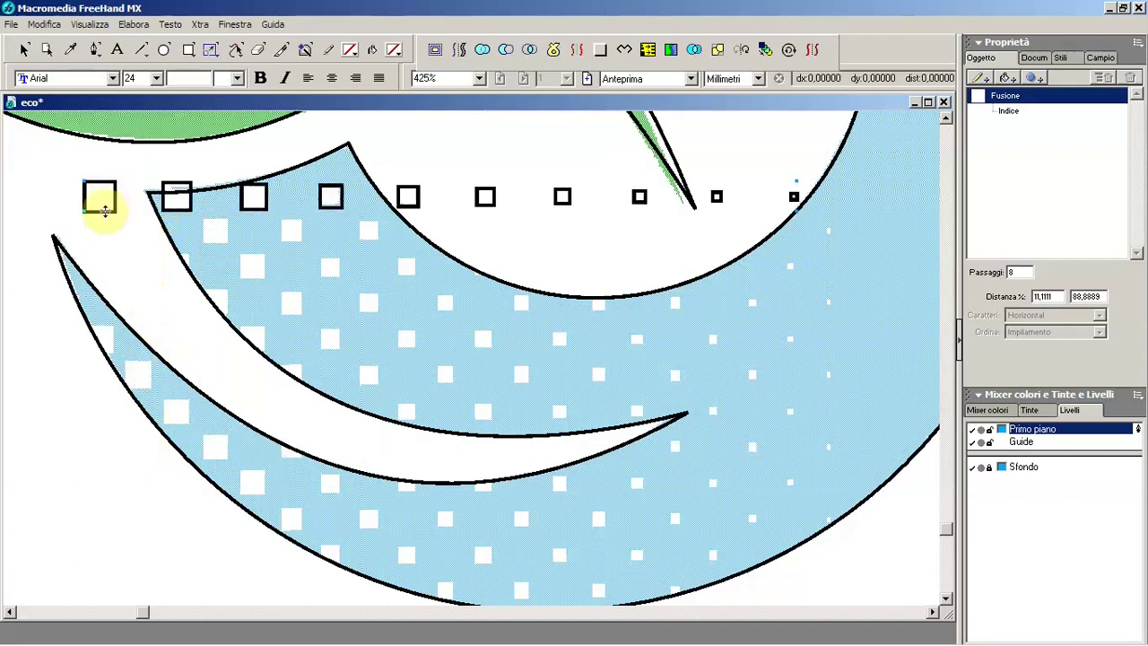
{"action": "left_click_drag", "start_coordinate": [105, 210], "coordinate": [96, 285]}
- Repeat the copy twice with Ctrl+D and nudge the bottom row down slightly
{"action": "key", "text": "ctrl+d"}
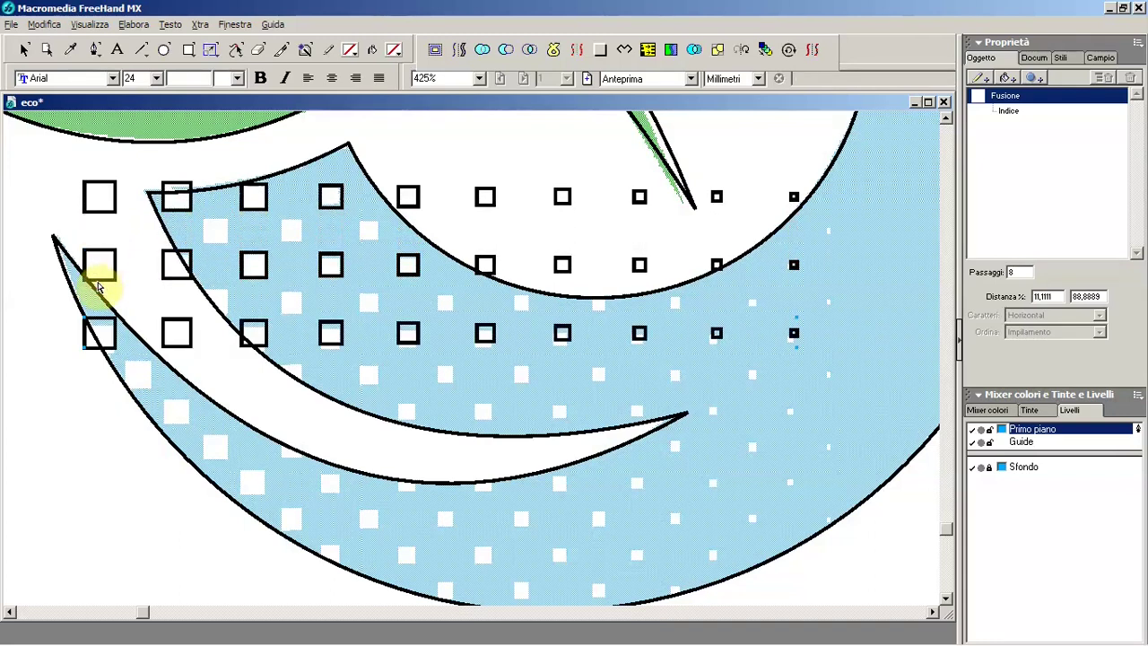
{"action": "key", "text": "ctrl+d"}
{"action": "key", "text": "ctrl+d"}
{"action": "key", "text": "ctrl+d"}
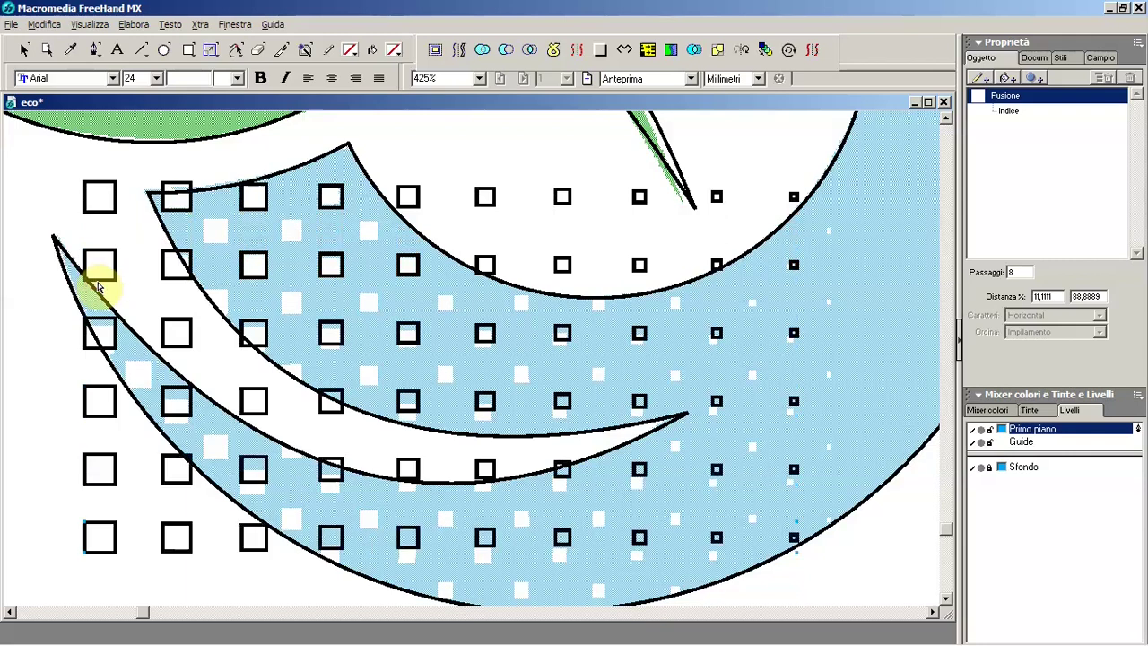
{"action": "left_click_drag", "start_coordinate": [400, 363], "coordinate": [410, 277]}
{"action": "key", "text": "Down"}
{"action": "key", "text": "Down"}
{"action": "key", "text": "Down"}
{"action": "key", "text": "Down"}
{"action": "key", "text": "Down"}
{"action": "key", "text": "Down"}
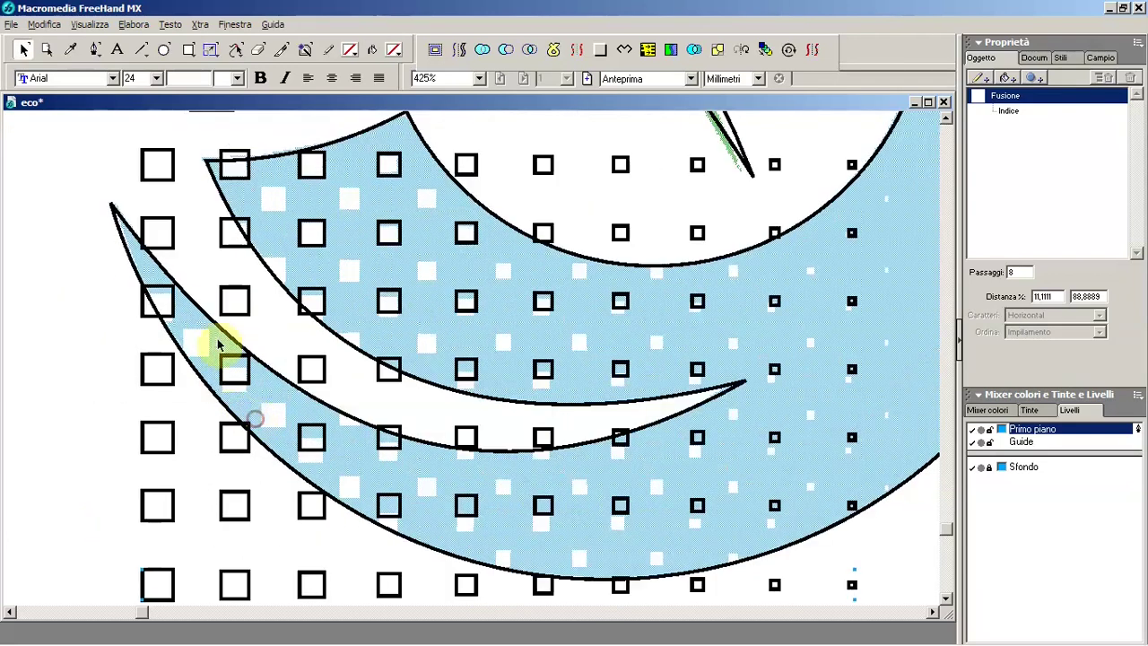
- Shift-select all six square rows together
{"action": "left_click", "coordinate": [169, 179], "text": "shift"}
{"action": "left_click", "coordinate": [170, 220], "text": "shift"}
{"action": "left_click", "coordinate": [151, 305], "text": "shift"}
{"action": "left_click", "coordinate": [149, 364], "text": "shift"}
{"action": "left_click", "coordinate": [142, 423], "text": "shift"}
{"action": "left_click", "coordinate": [153, 497], "text": "shift"}
{"action": "left_click", "coordinate": [237, 25]}
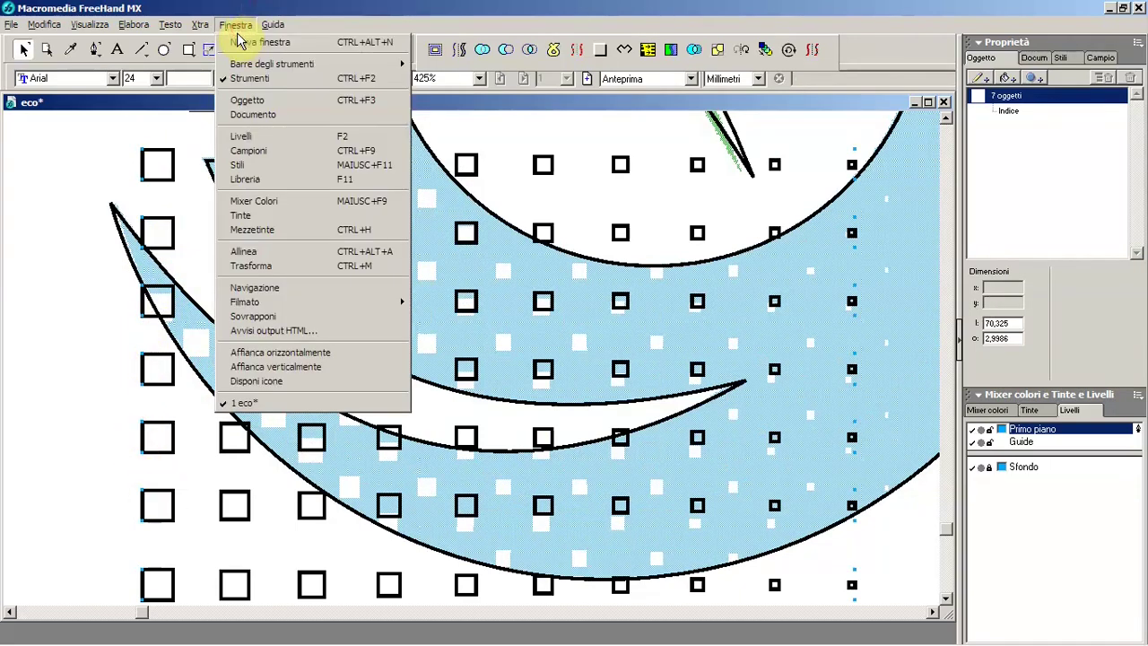
- Evenly distribute the selected rows by their centres with Allinea's Distribuisci centri
{"action": "left_click", "coordinate": [253, 253]}
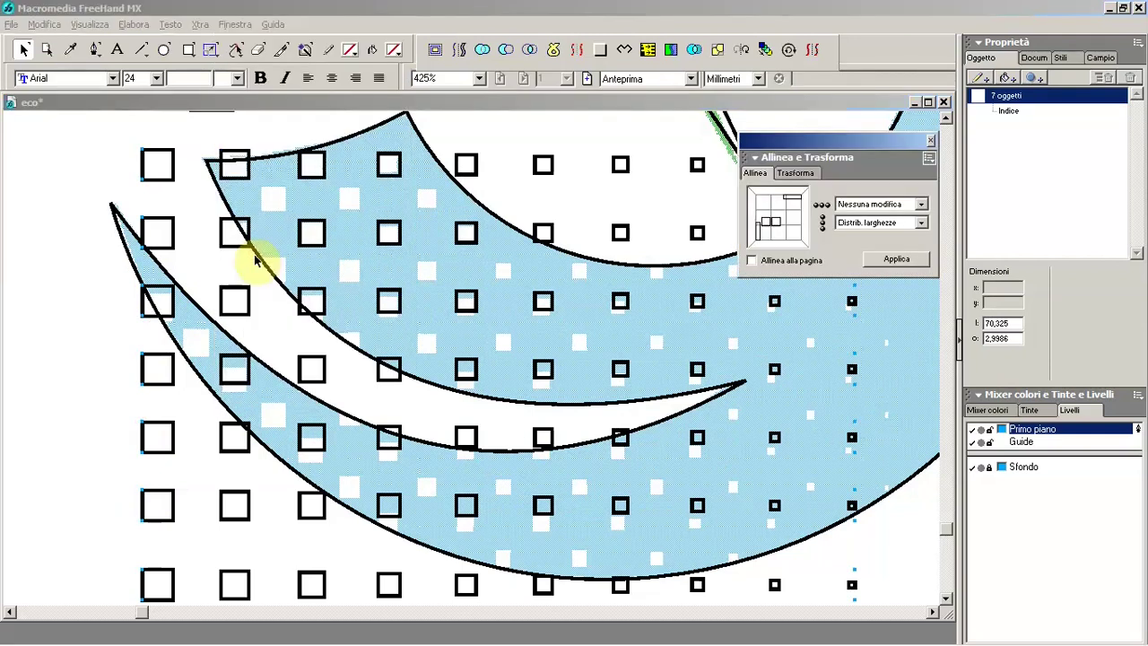
{"action": "left_click", "coordinate": [798, 237]}
{"action": "left_click", "coordinate": [866, 205]}
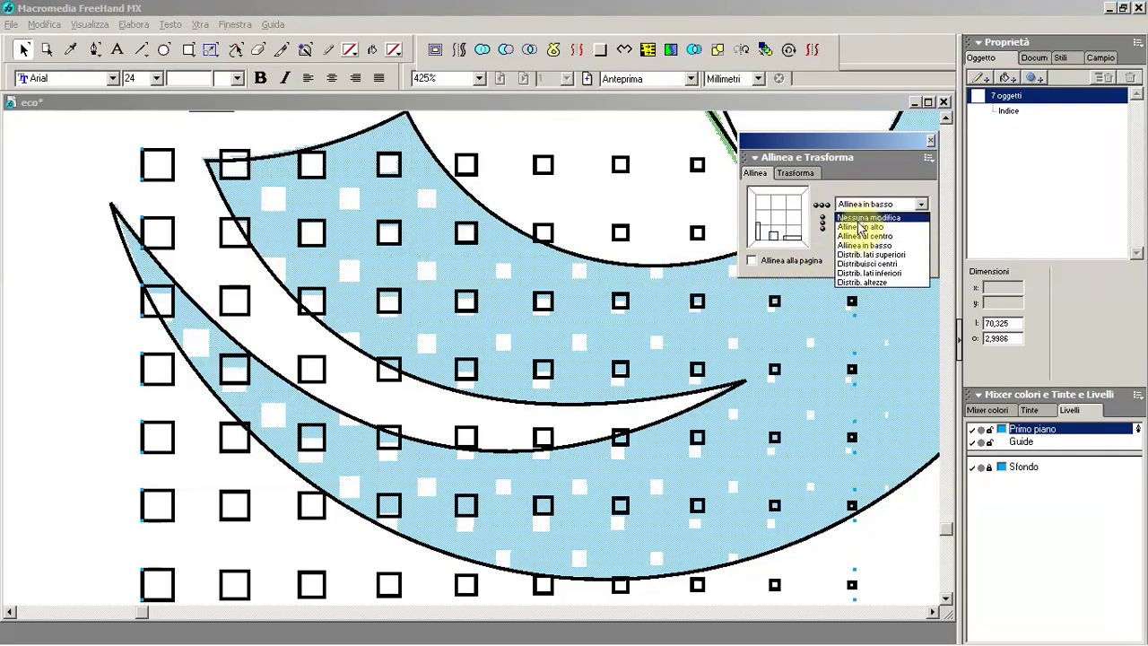
{"action": "left_click", "coordinate": [859, 263]}
{"action": "left_click", "coordinate": [897, 260]}
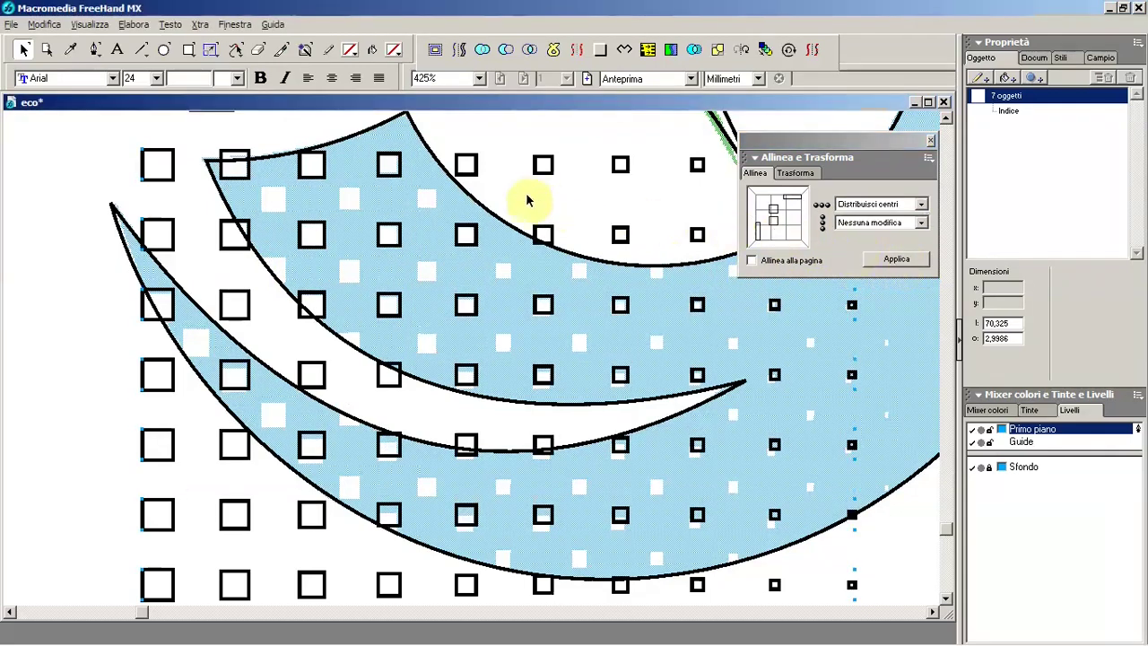
- Alt-drag a half-step offset copy of the rows down-right into the gaps
{"action": "left_click_drag", "start_coordinate": [166, 179], "coordinate": [206, 220]}
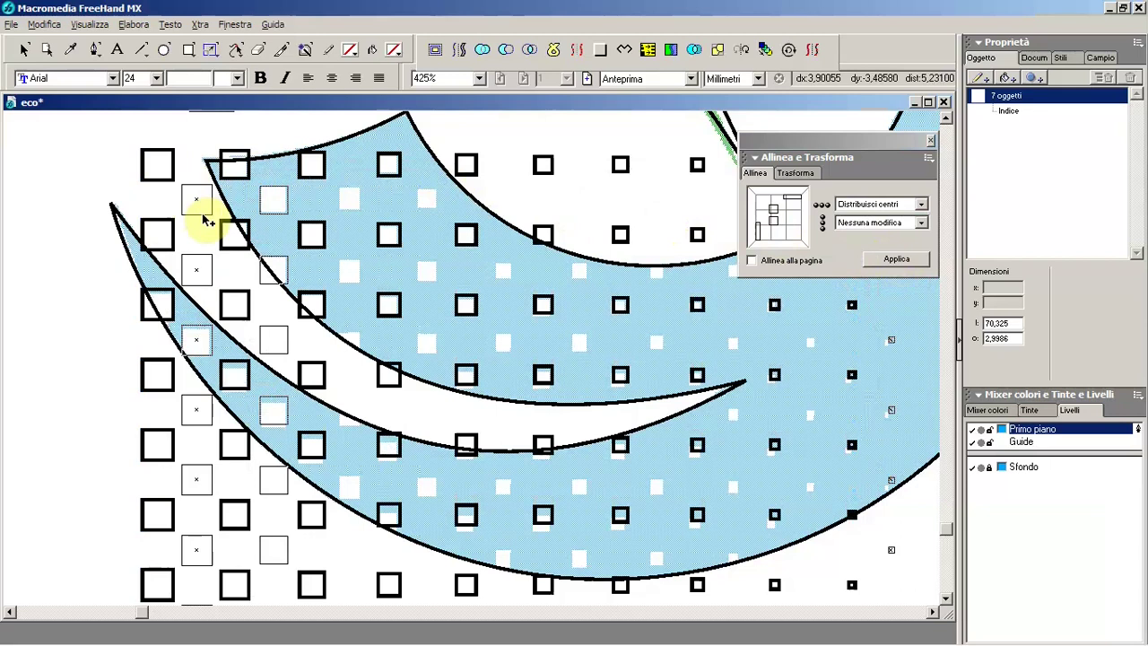
{"action": "left_click_drag", "start_coordinate": [206, 219], "coordinate": [205, 224]}
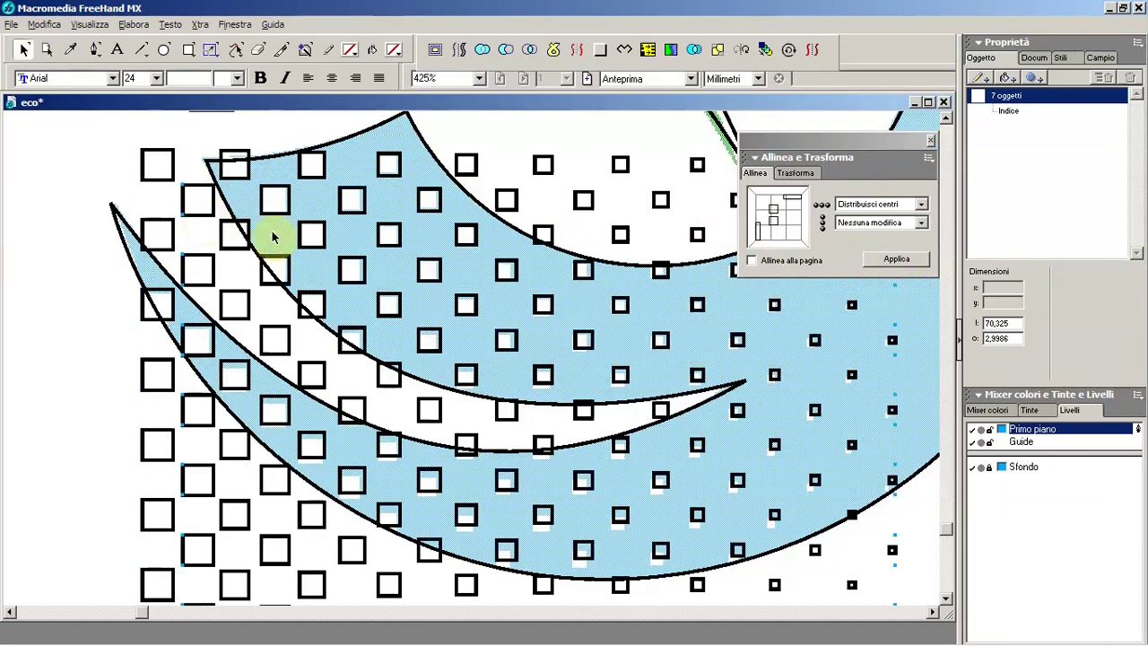
{"action": "left_click", "coordinate": [564, 326], "text": "ctrl+alt"}
{"action": "left_click", "coordinate": [930, 141]}
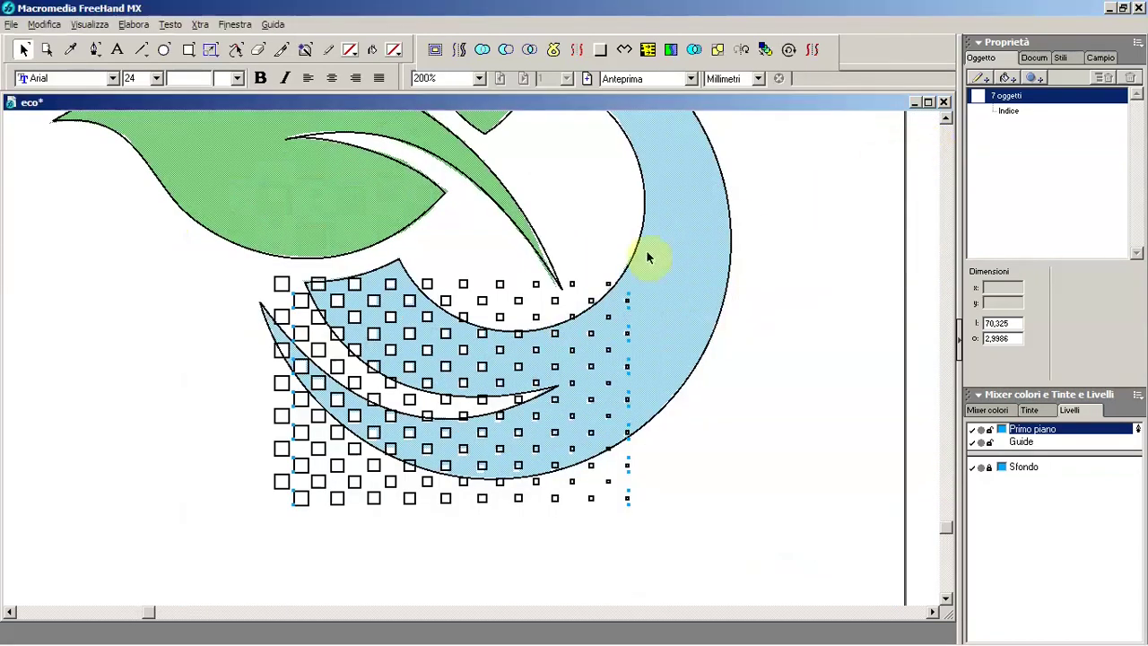
- Select only the square grid, leaving the green leaf and blue swoosh out
{"action": "left_click_drag", "start_coordinate": [242, 269], "coordinate": [682, 574]}
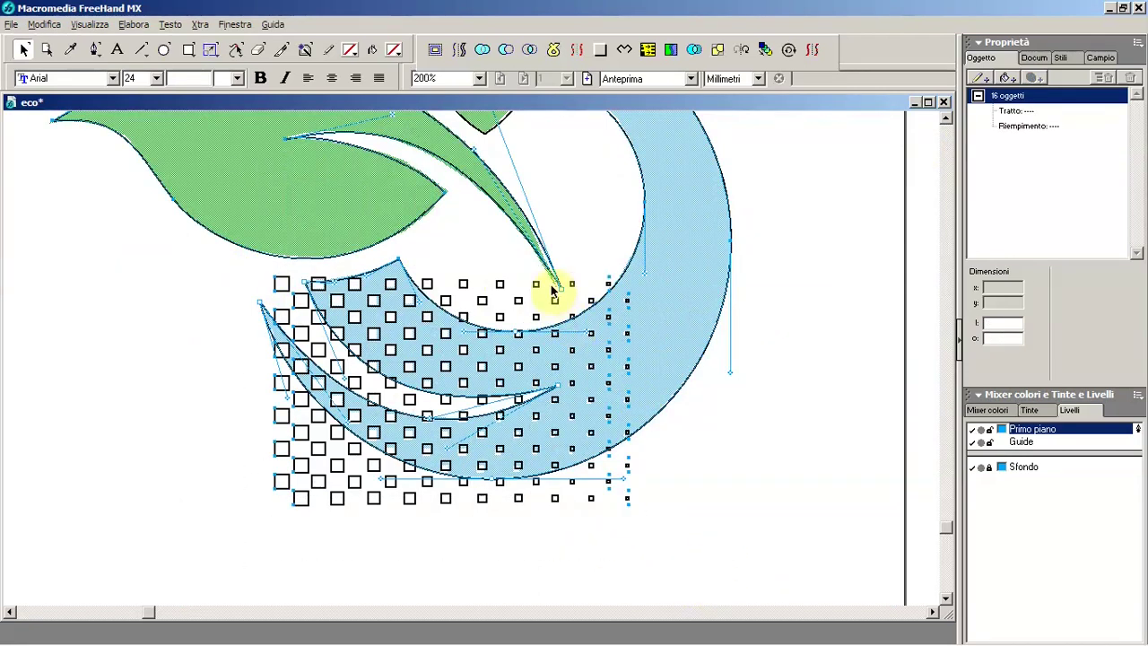
{"action": "left_click", "coordinate": [536, 258], "text": "shift"}
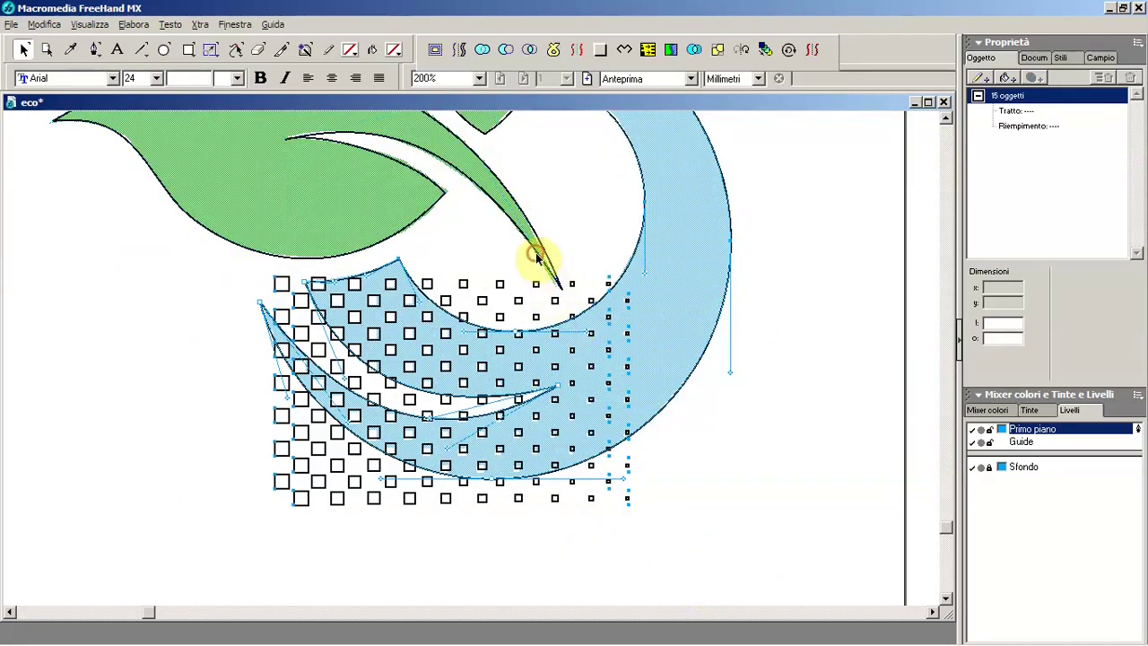
{"action": "left_click", "coordinate": [636, 261], "text": "shift"}
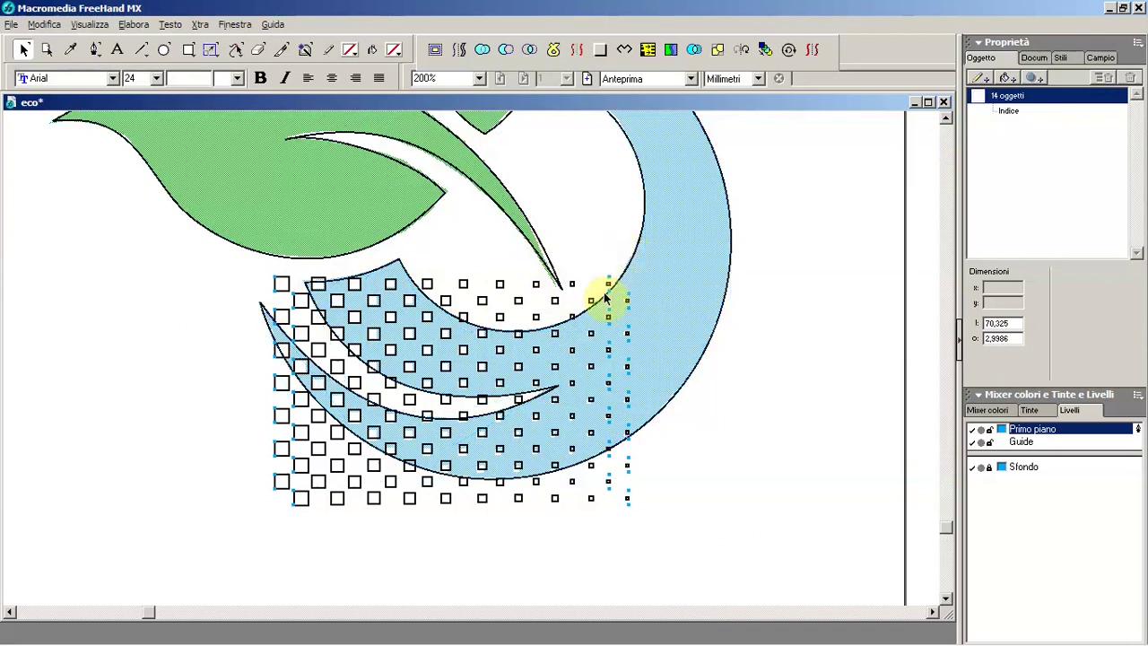
- Ungroup the square grid twice, down to individual squares
{"action": "left_click", "coordinate": [134, 26]}
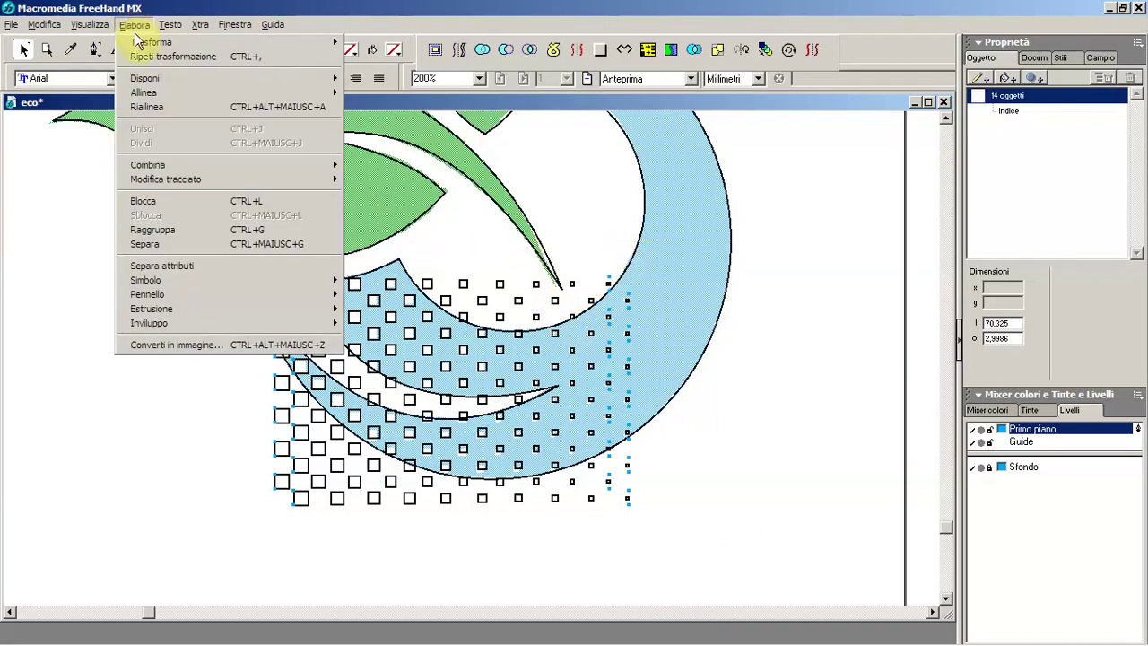
{"action": "left_click", "coordinate": [146, 244]}
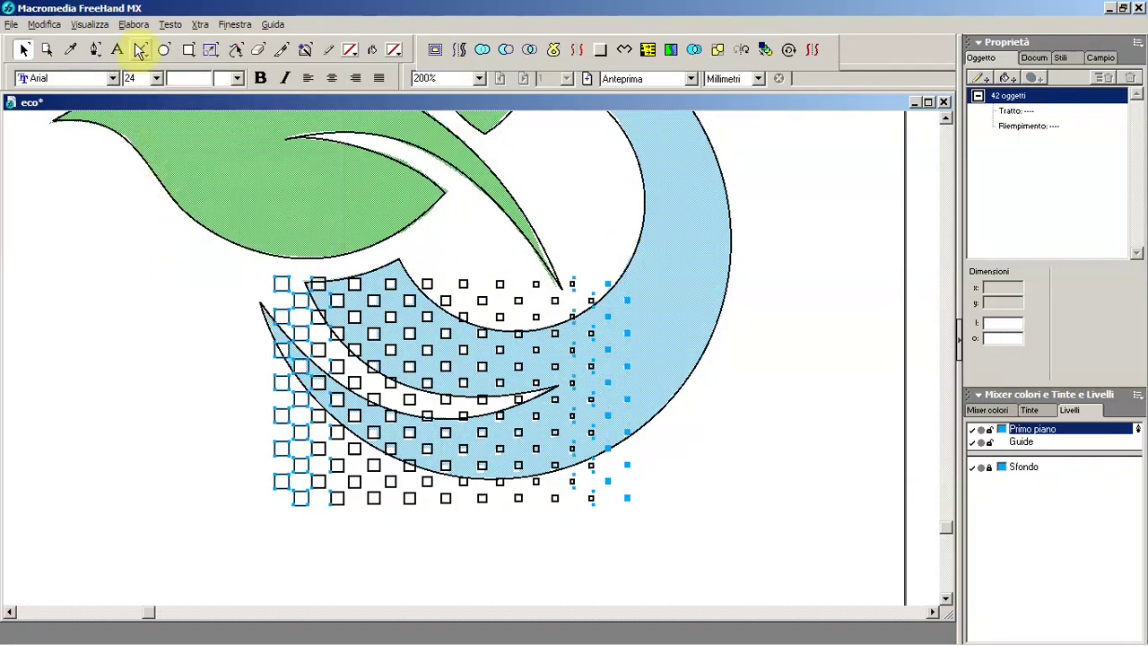
{"action": "left_click", "coordinate": [135, 24]}
{"action": "left_click", "coordinate": [145, 244]}
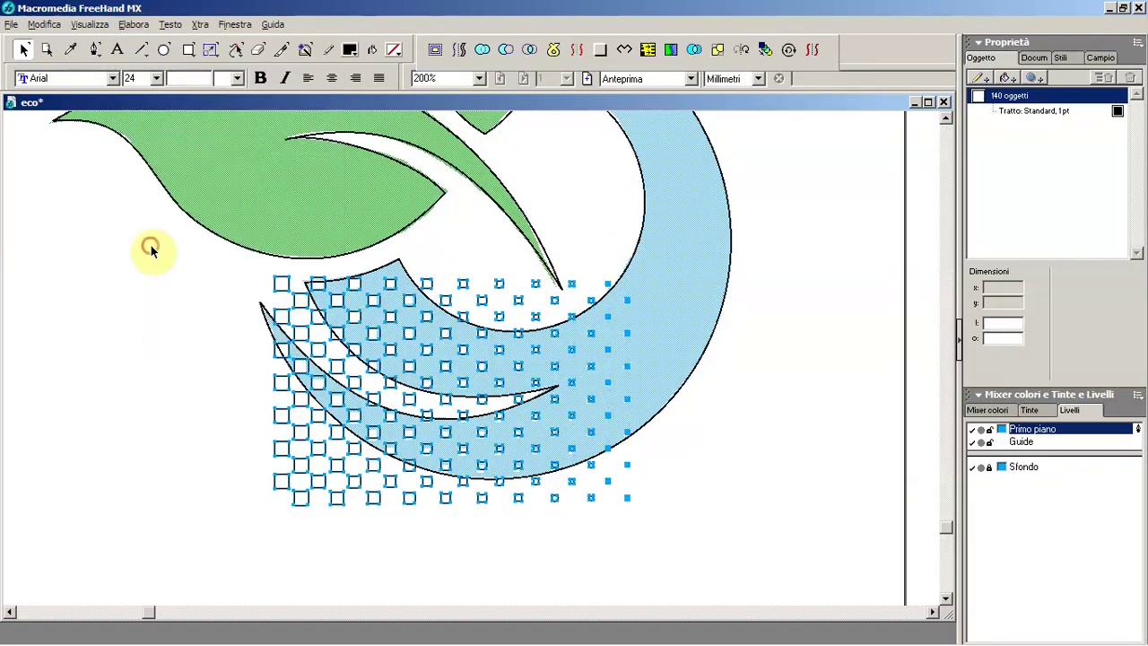
{"action": "left_click", "coordinate": [1103, 58]}
- Give the squares a white fill and white stroke, then cut them
{"action": "left_click", "coordinate": [996, 109]}
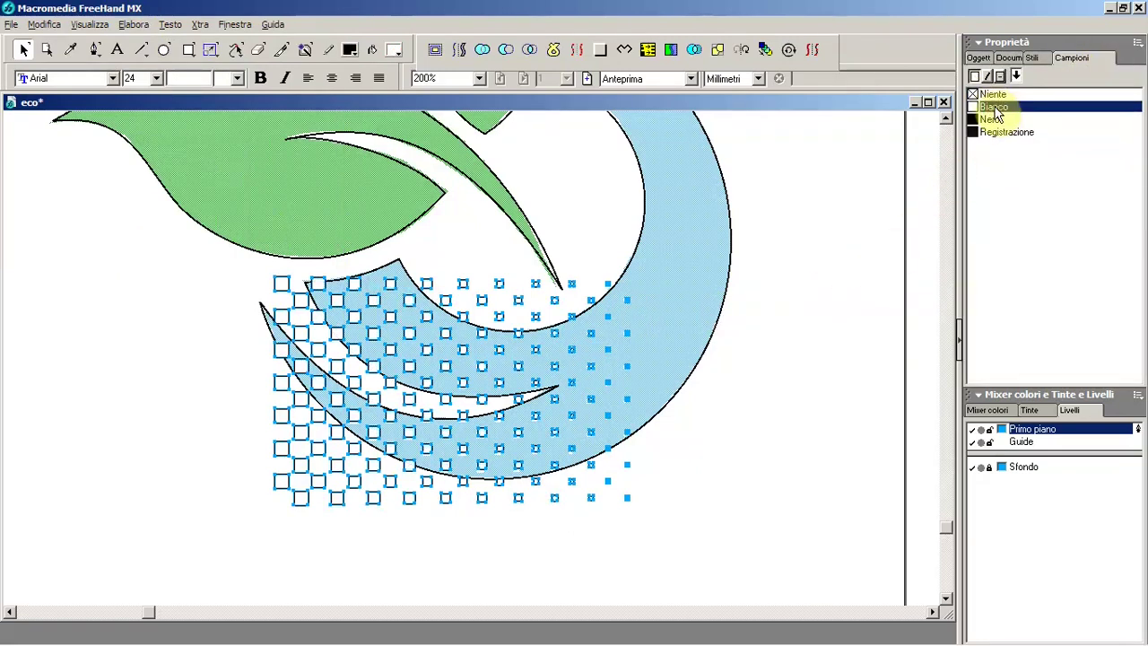
{"action": "left_click", "coordinate": [987, 76]}
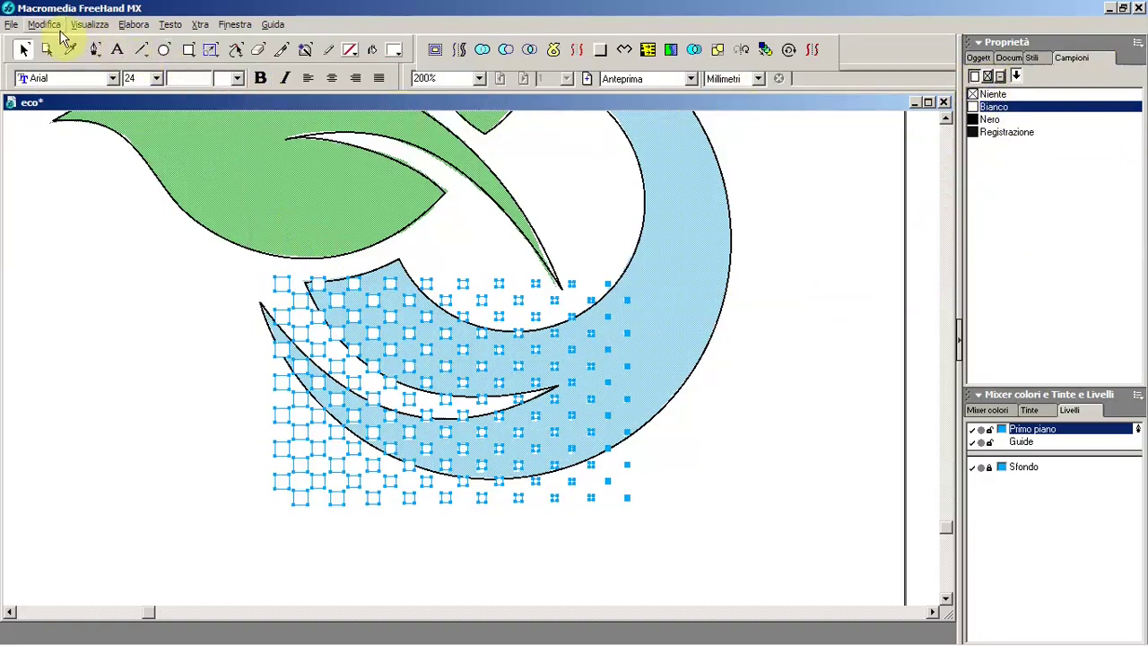
{"action": "left_click", "coordinate": [47, 26]}
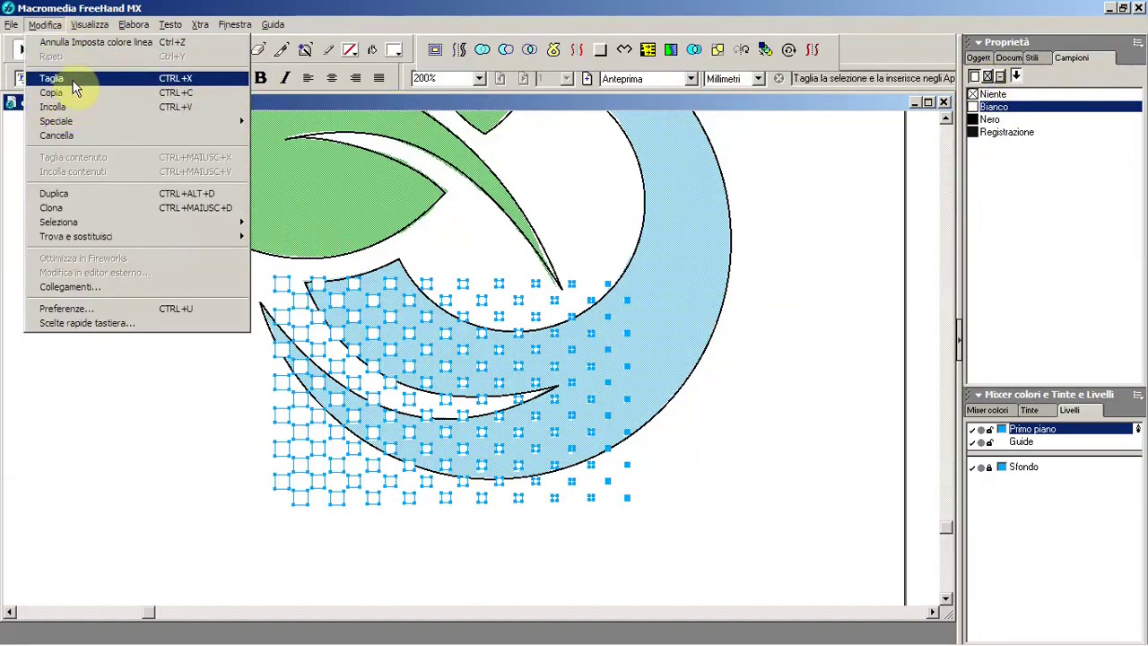
{"action": "left_click", "coordinate": [74, 84]}
- Paste the cut squares inside the blue swoosh
{"action": "left_click", "coordinate": [310, 285]}
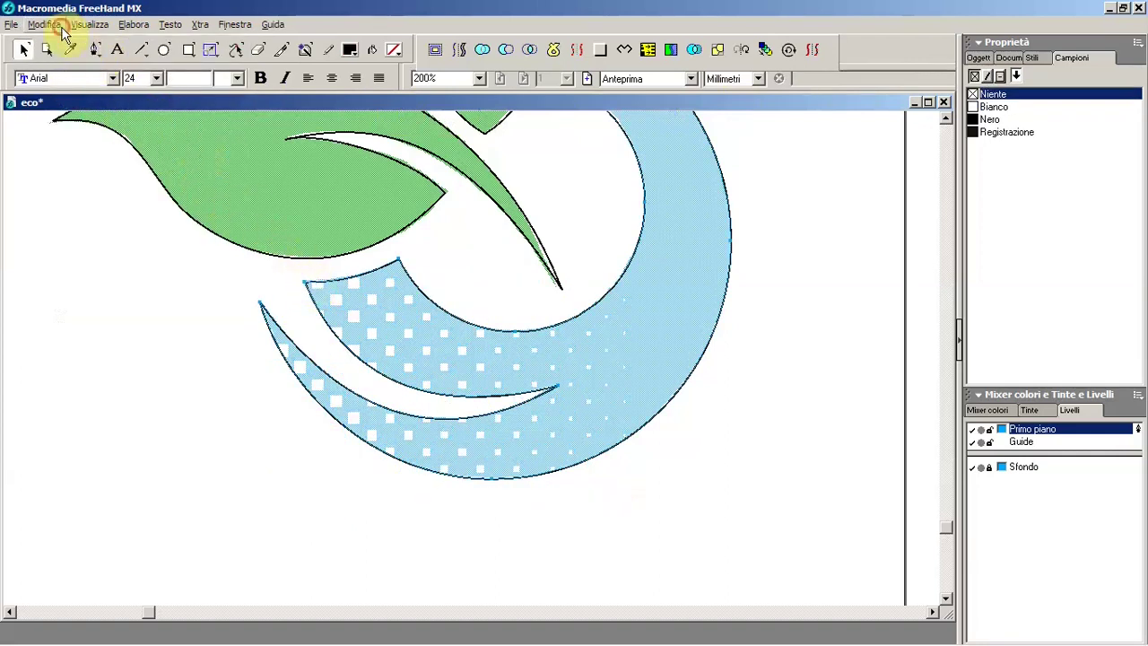
{"action": "left_click", "coordinate": [47, 24]}
{"action": "left_click", "coordinate": [67, 171]}
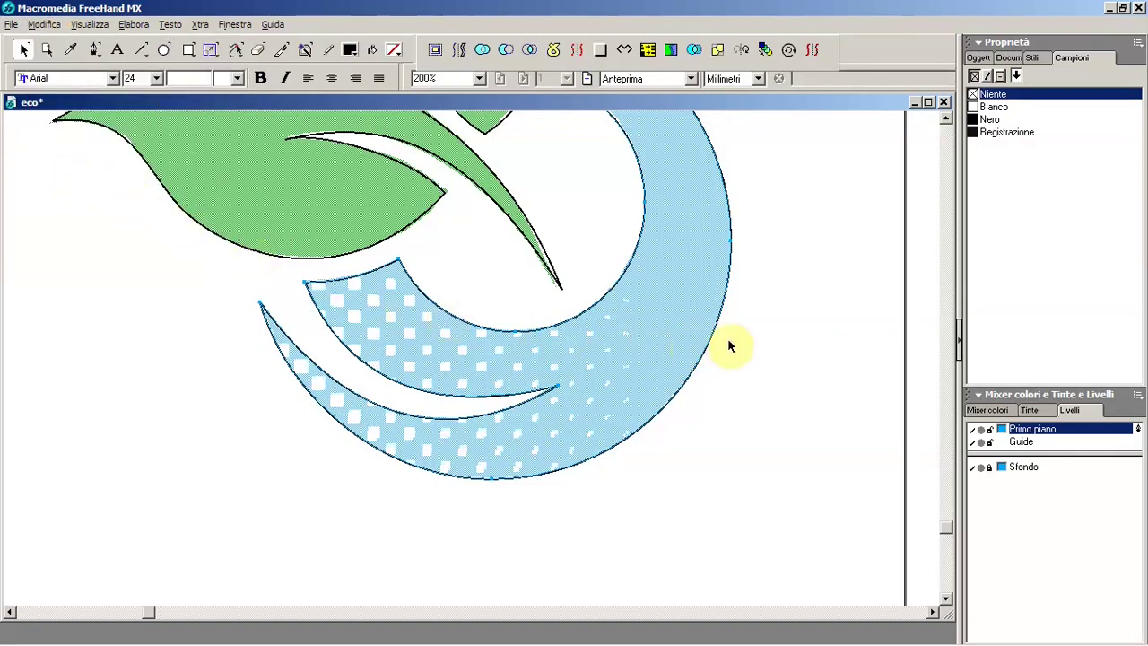
- Mix the bright blue 0r 184g 255b in the RGB Color Mixer and add it to Swatches
{"action": "left_click", "coordinate": [990, 410]}
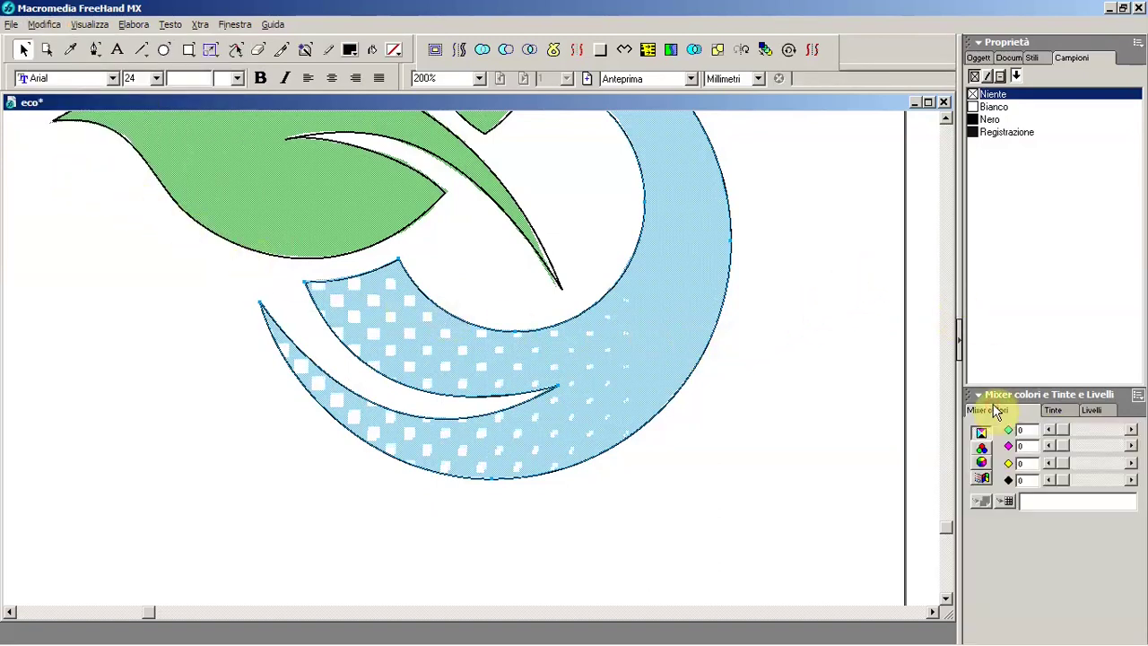
{"action": "left_click", "coordinate": [983, 450]}
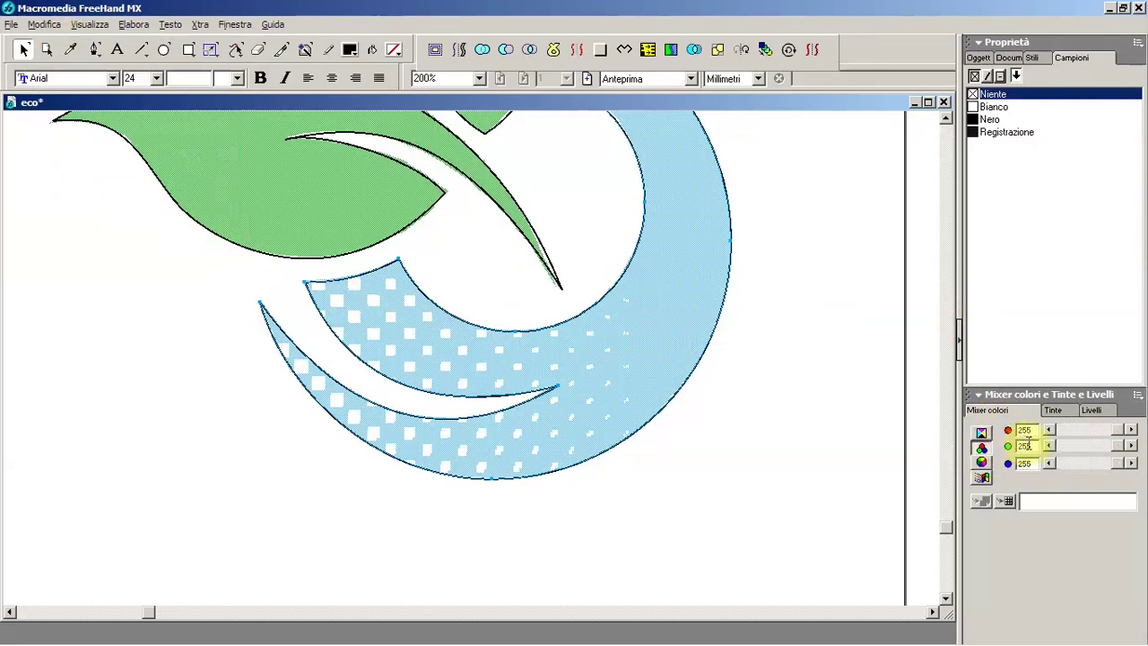
{"action": "mouse_move", "coordinate": [1123, 429]}
{"action": "left_mouse_down"}
{"action": "mouse_move", "coordinate": [1068, 436]}
{"action": "mouse_move", "coordinate": [1050, 465]}
{"action": "mouse_move", "coordinate": [1099, 447]}
{"action": "mouse_move", "coordinate": [1058, 367]}
{"action": "left_mouse_up"}
{"action": "mouse_move", "coordinate": [1059, 462]}
{"action": "left_mouse_down"}
{"action": "mouse_move", "coordinate": [1141, 471]}
{"action": "mouse_move", "coordinate": [1116, 450]}
{"action": "left_mouse_up"}
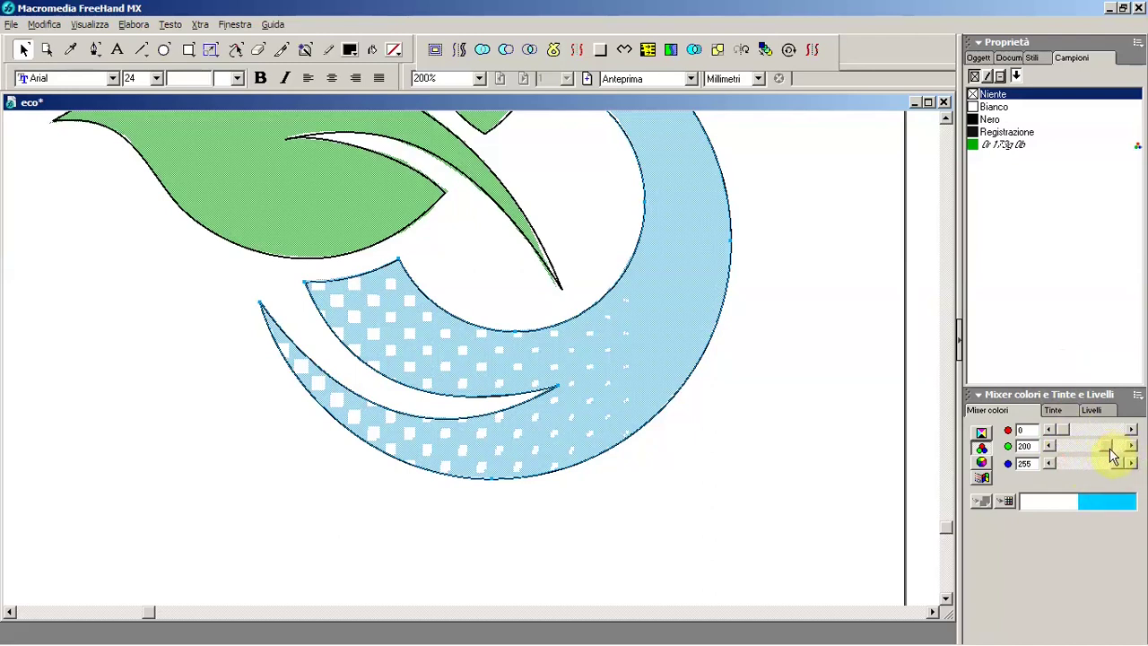
{"action": "left_click_drag", "start_coordinate": [1106, 502], "coordinate": [1094, 364]}
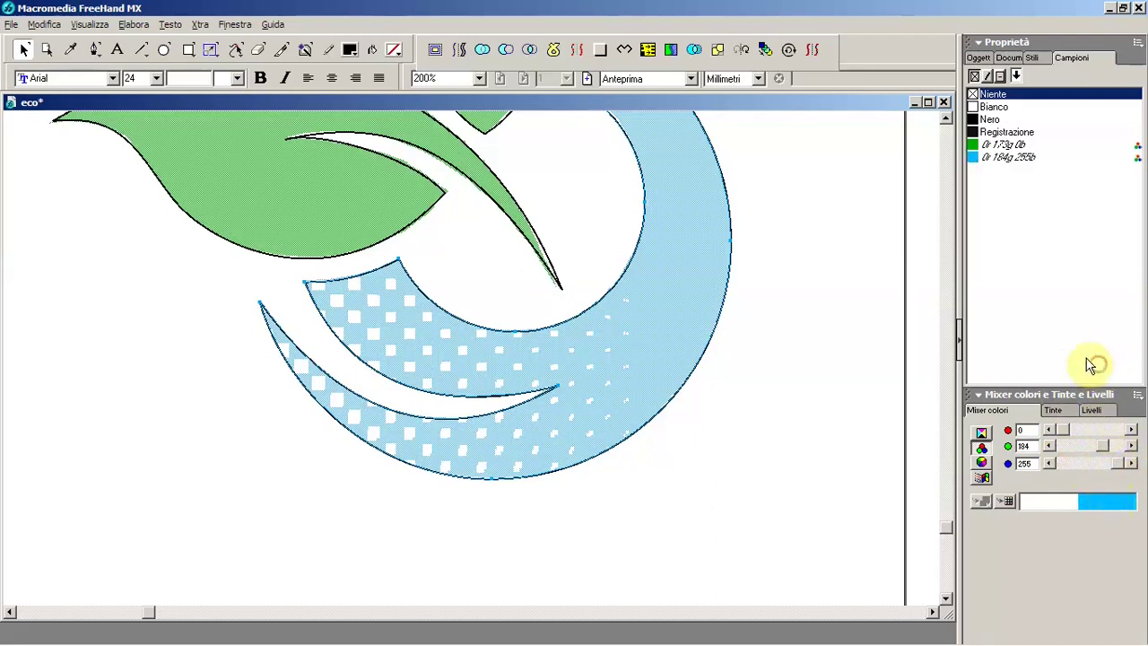
- Fill the swoosh with the bright blue and the leaves with green 0r 173g 0b
{"action": "left_click_drag", "start_coordinate": [557, 239], "coordinate": [645, 368]}
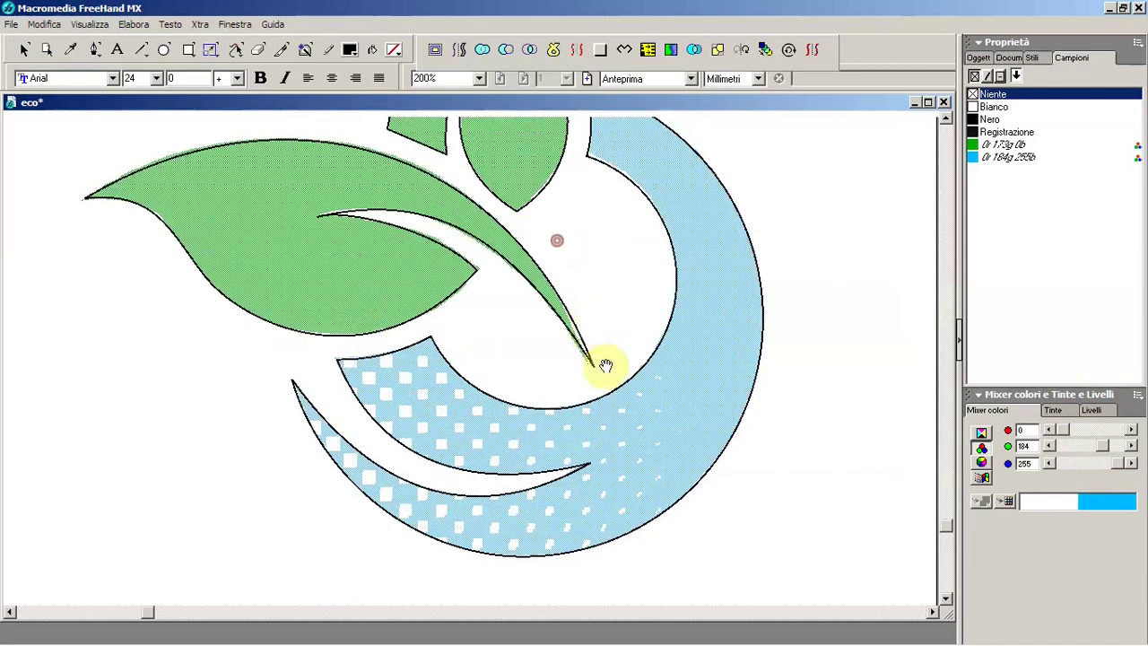
{"action": "left_click", "coordinate": [706, 304]}
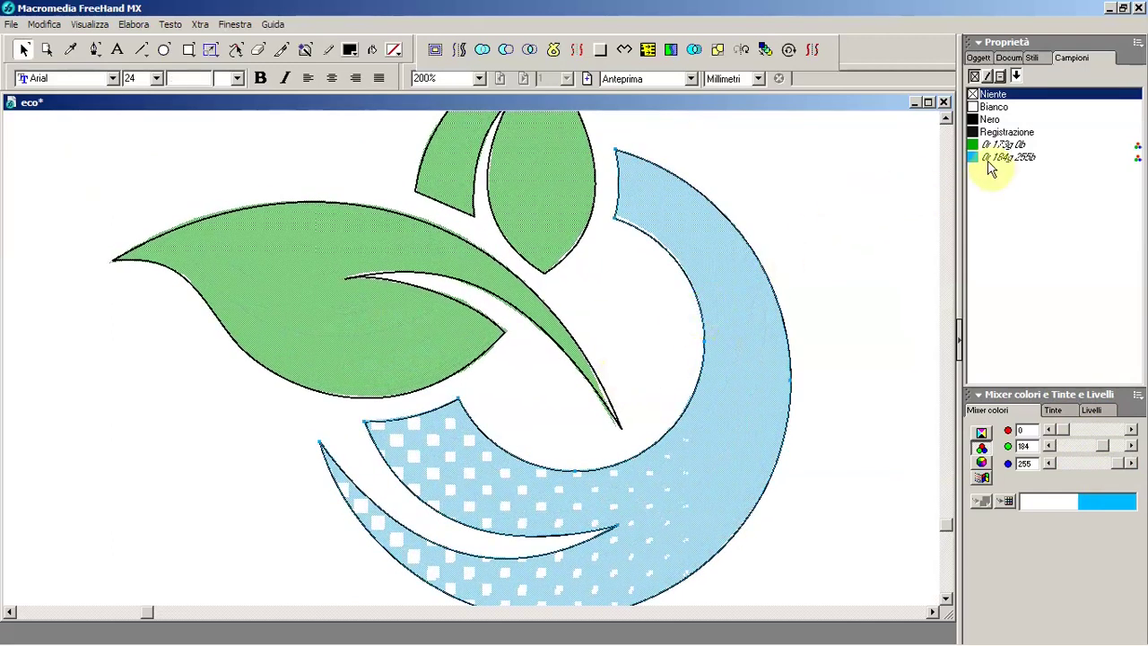
{"action": "left_click", "coordinate": [993, 159]}
{"action": "left_click", "coordinate": [576, 243]}
{"action": "left_click", "coordinate": [538, 301]}
{"action": "left_click", "coordinate": [995, 144]}
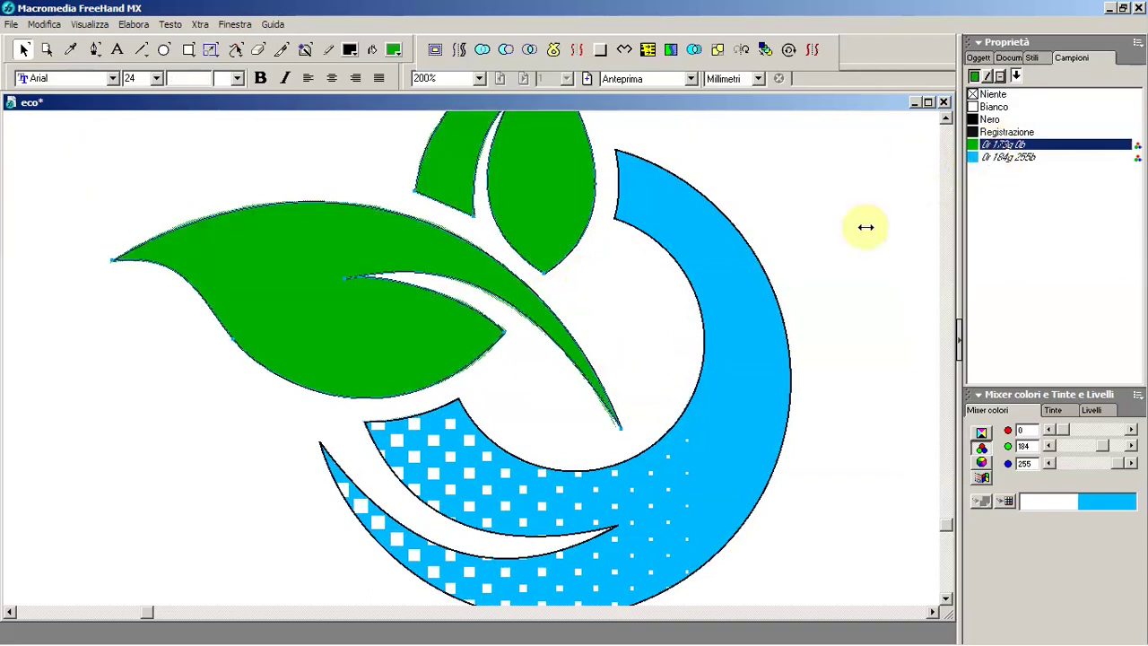
{"action": "left_click", "coordinate": [613, 370]}
- Set the stroke to None on the swoosh and both leaves
{"action": "left_click", "coordinate": [544, 366]}
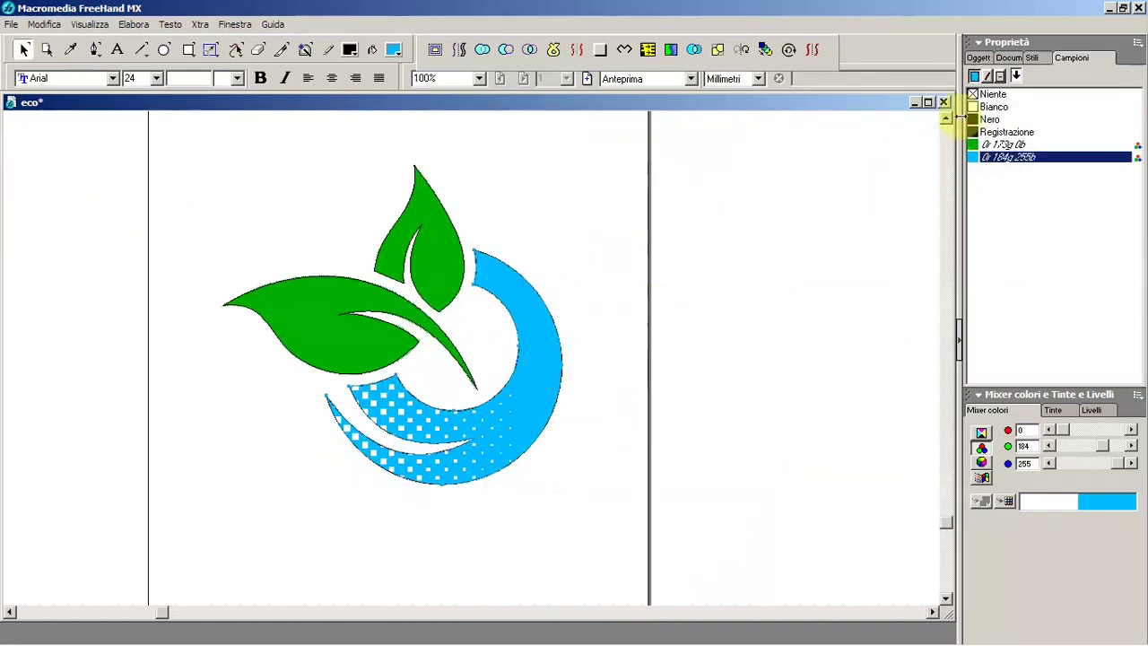
{"action": "left_click_drag", "start_coordinate": [974, 98], "coordinate": [987, 77]}
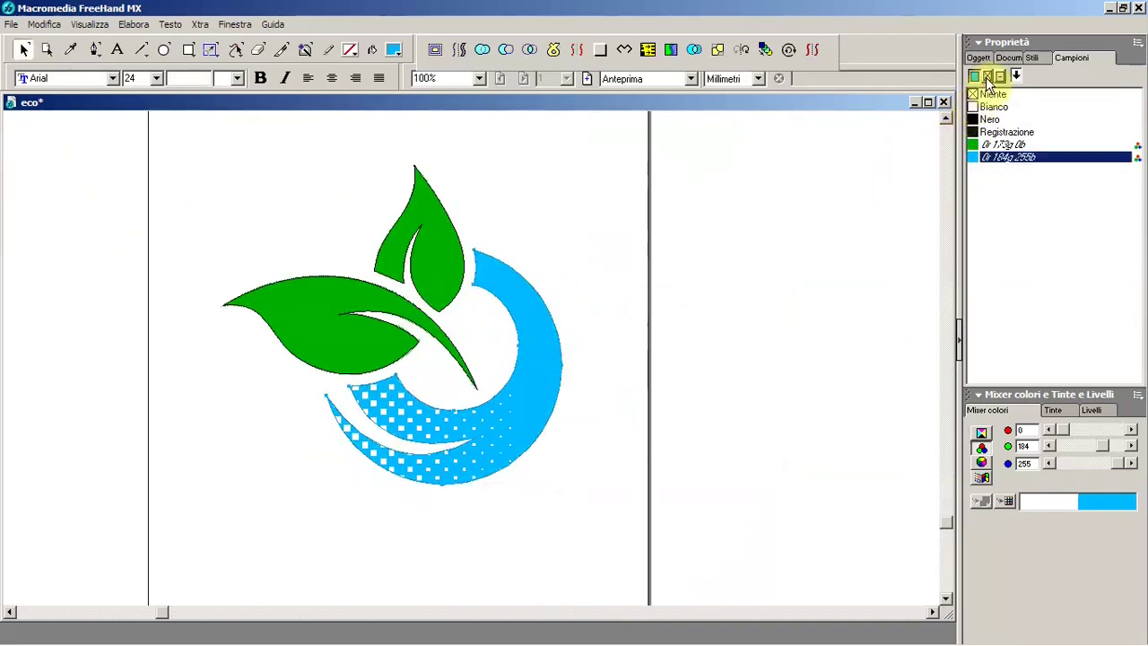
{"action": "left_click", "coordinate": [439, 246]}
{"action": "left_click", "coordinate": [358, 299], "text": "shift"}
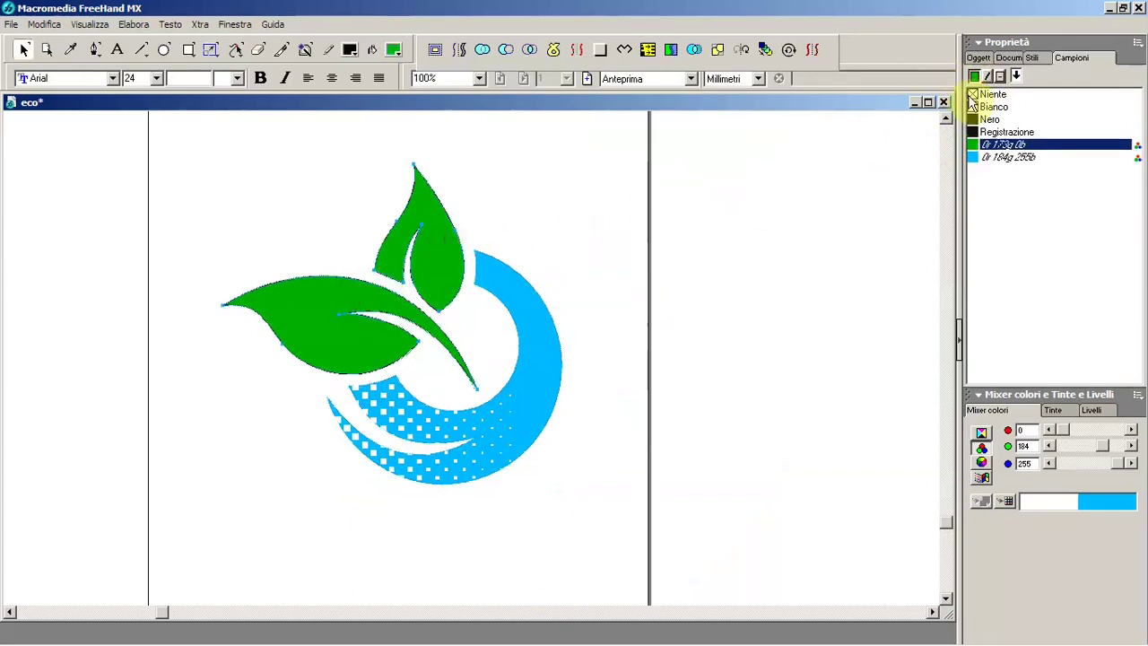
{"action": "left_click_drag", "start_coordinate": [983, 88], "coordinate": [976, 76]}
{"action": "left_click", "coordinate": [853, 179]}
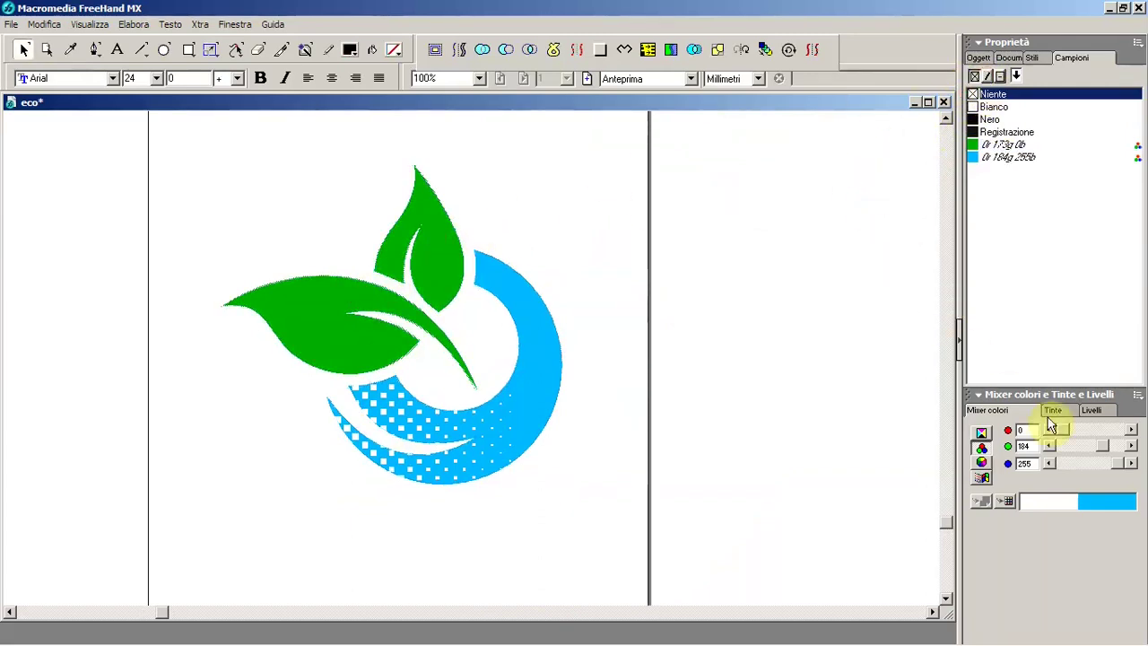
- Remove the faded template copy from the Sfondo layer and fit the page in view
{"action": "left_click", "coordinate": [1090, 412]}
{"action": "left_click_drag", "start_coordinate": [558, 278], "coordinate": [798, 321]}
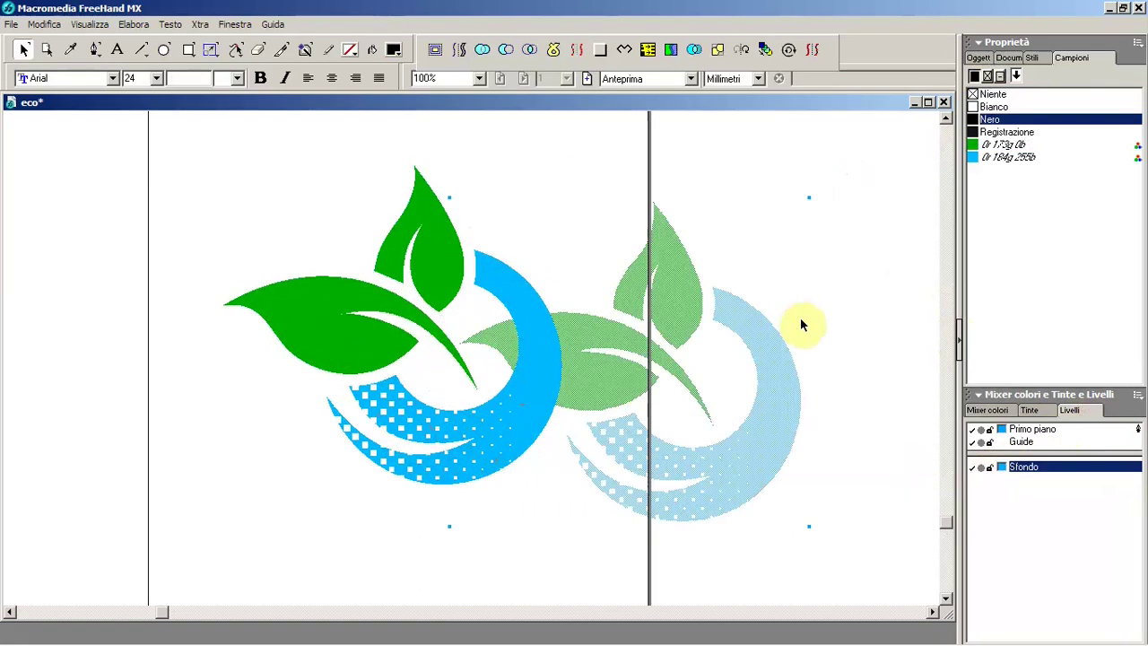
{"action": "key", "text": "ctrl+z"}
{"action": "key", "text": "ctrl+shift+w"}
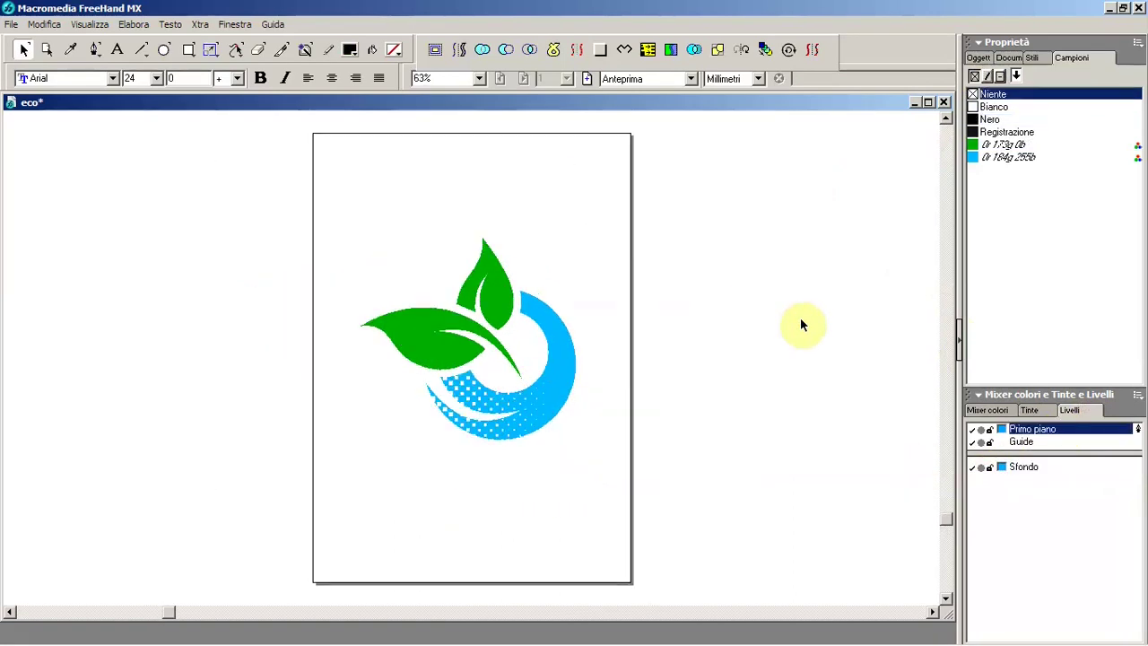